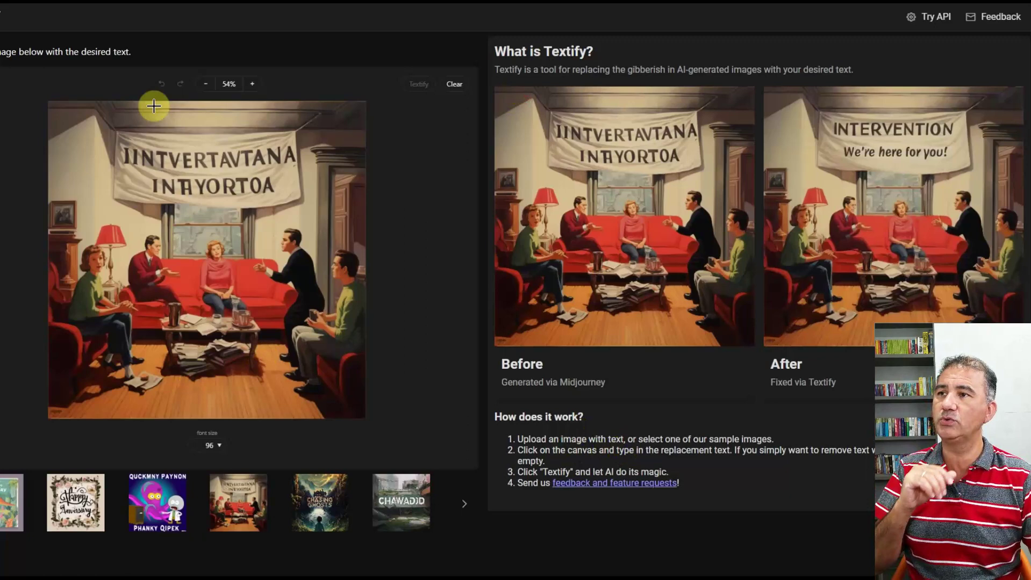
# Draw a text box over the garbled banner and type 'Halloween Committee' into it.
pyautogui.click(189, 185)
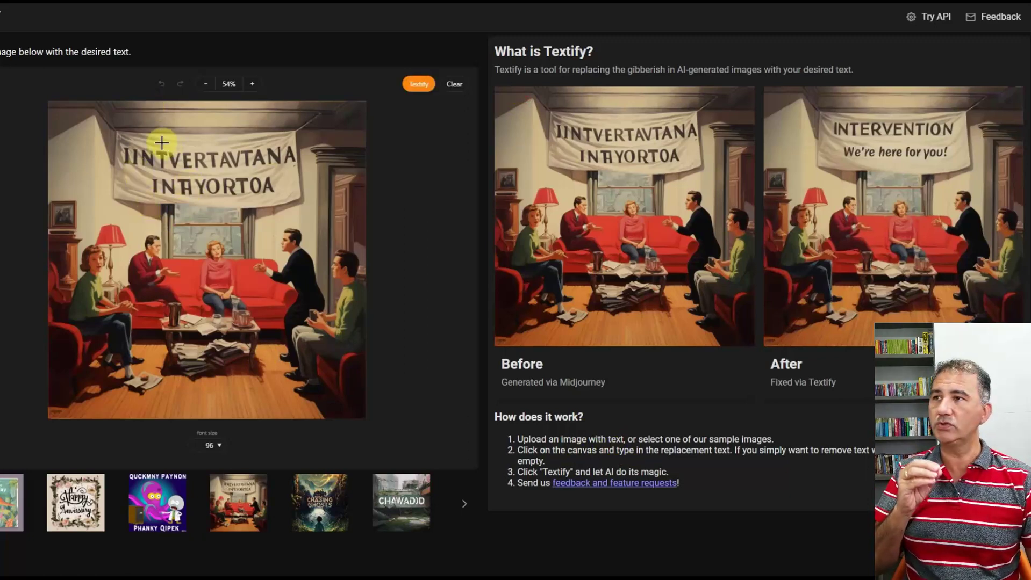
pyautogui.click(118, 136)
pyautogui.moveTo(118, 136); pyautogui.dragTo(300, 208)
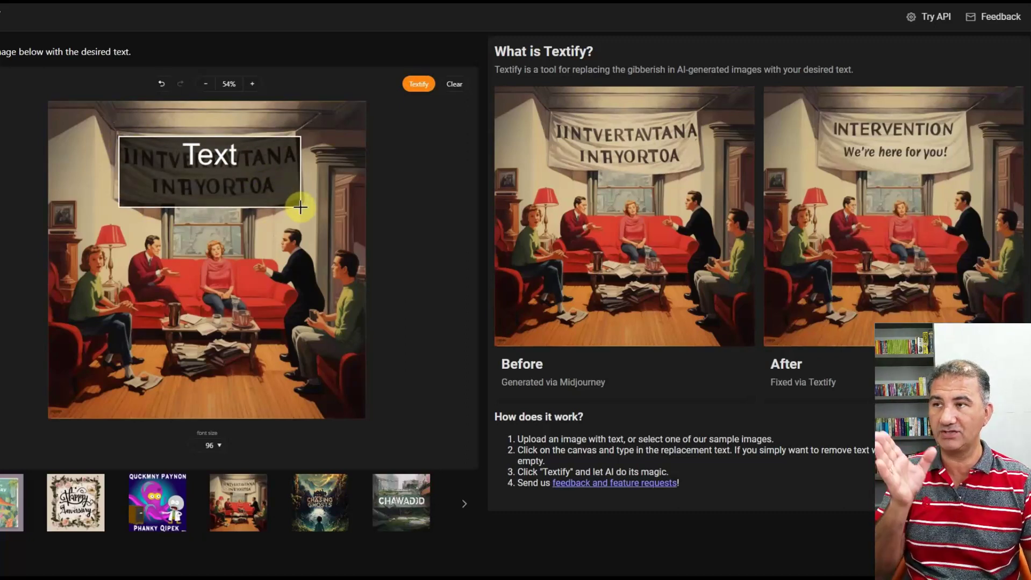
pyautogui.moveTo(300, 207); pyautogui.dragTo(301, 207)
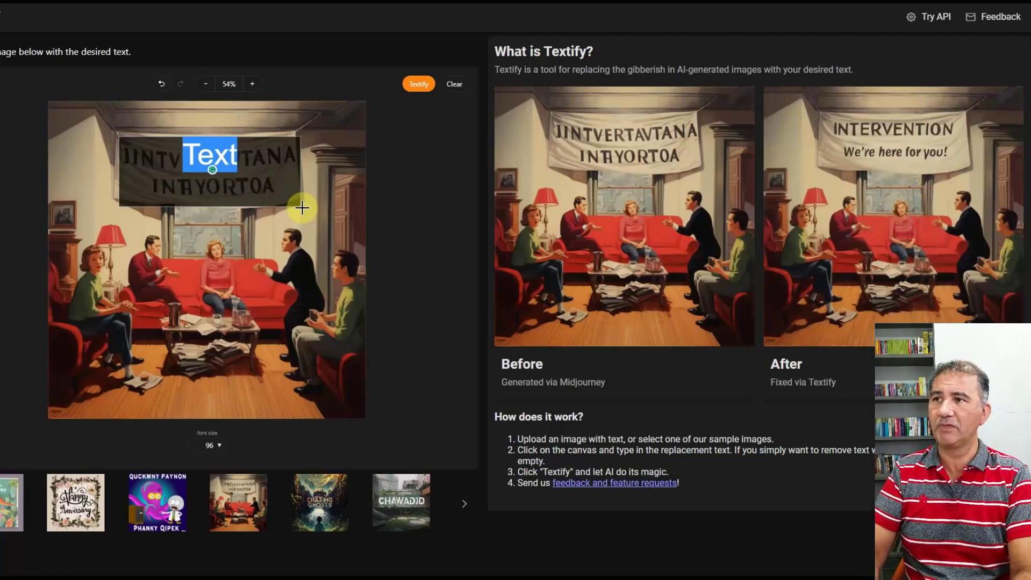
pyautogui.write('Halloween ')
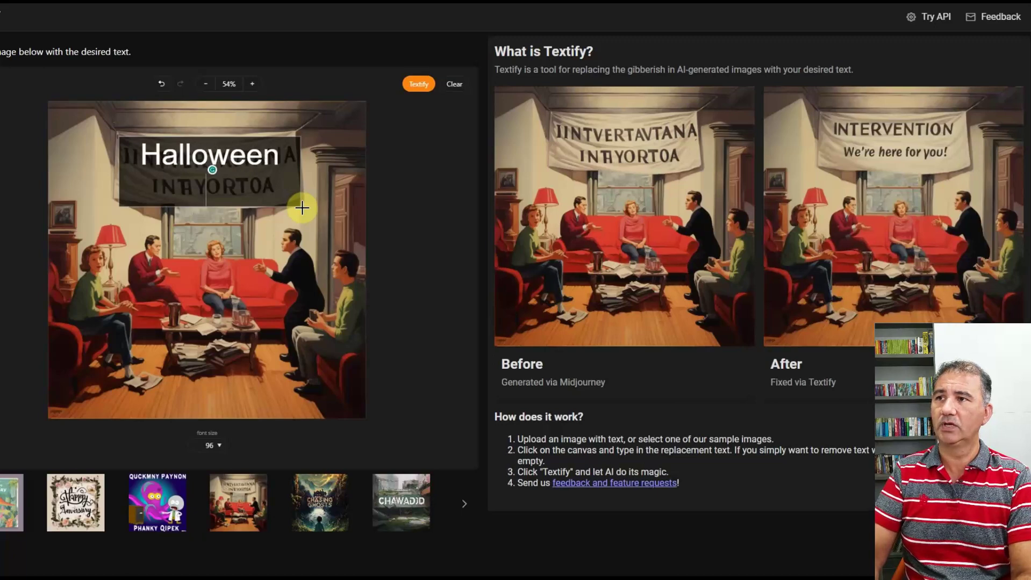
pyautogui.write('Committee')
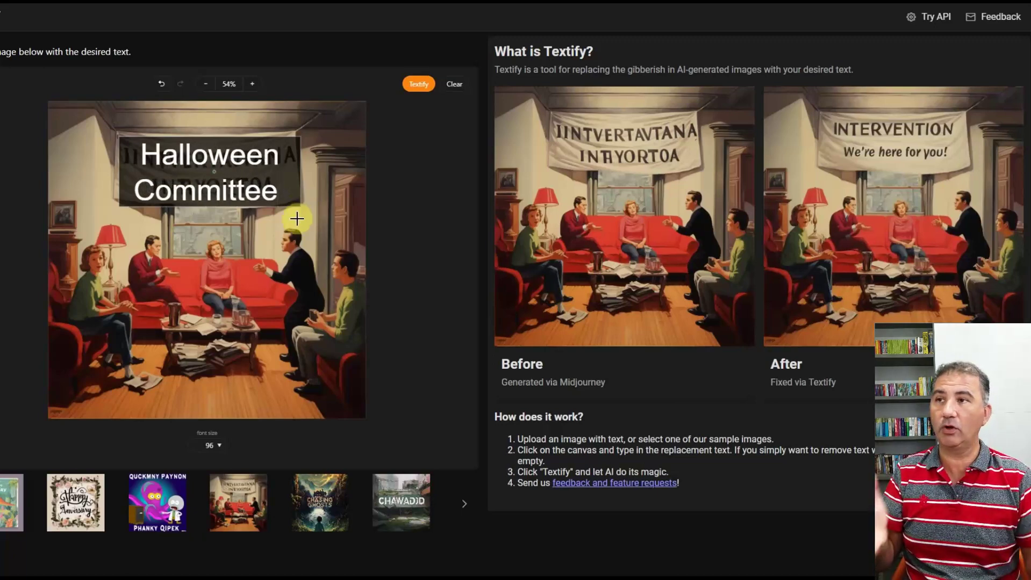
pyautogui.click(417, 90)
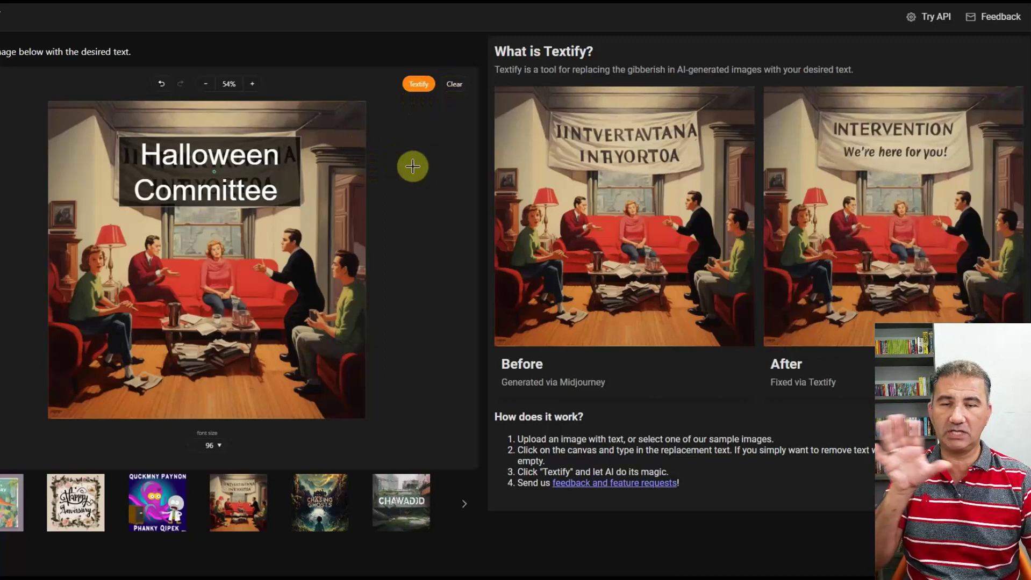
# Flip the Halloween Committee box horizontally and back, then duplicate it and delete the copy.
pyautogui.click(279, 165)
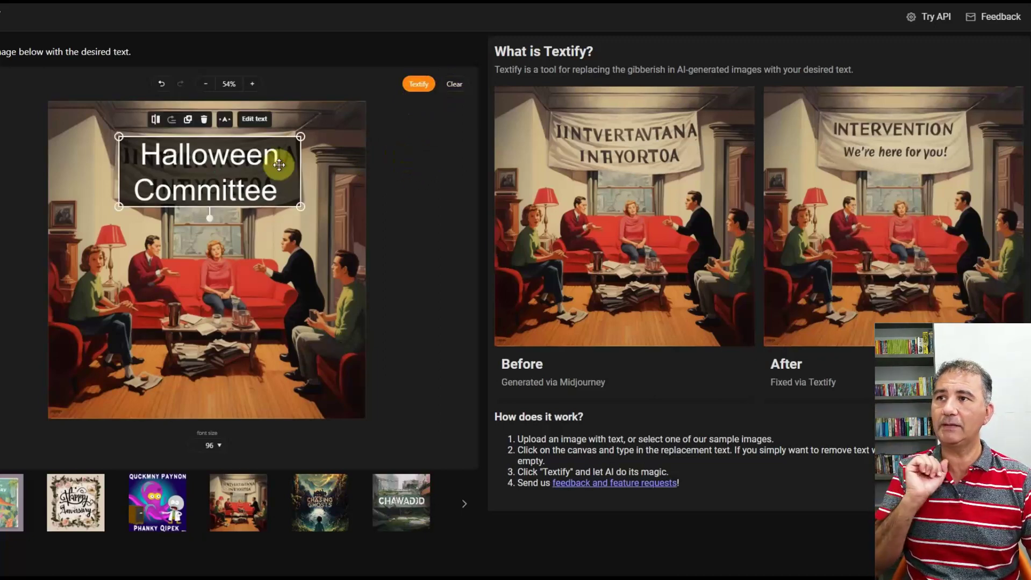
pyautogui.click(155, 120)
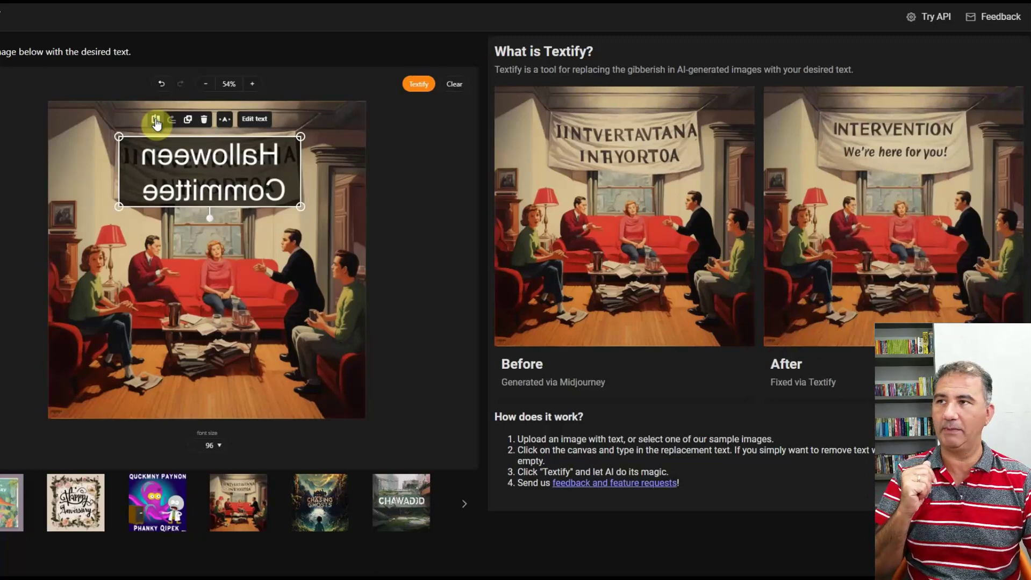
pyautogui.click(156, 121)
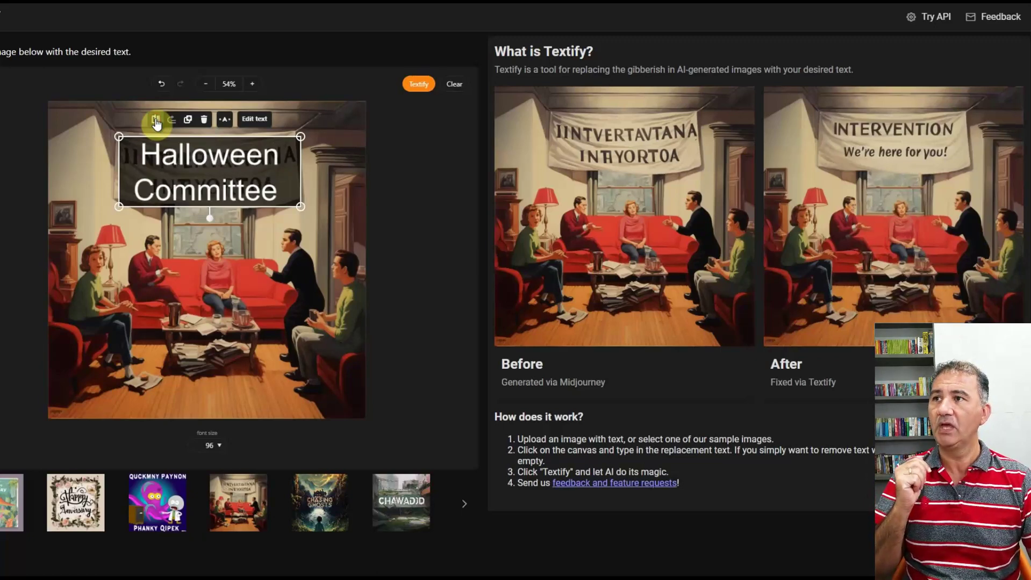
pyautogui.click(188, 120)
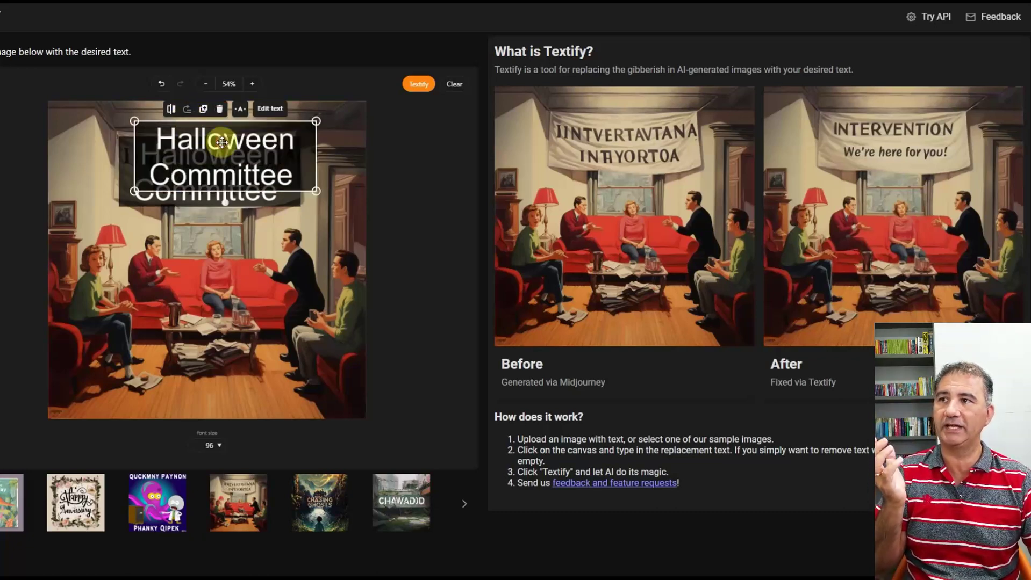
pyautogui.moveTo(222, 139); pyautogui.dragTo(230, 301)
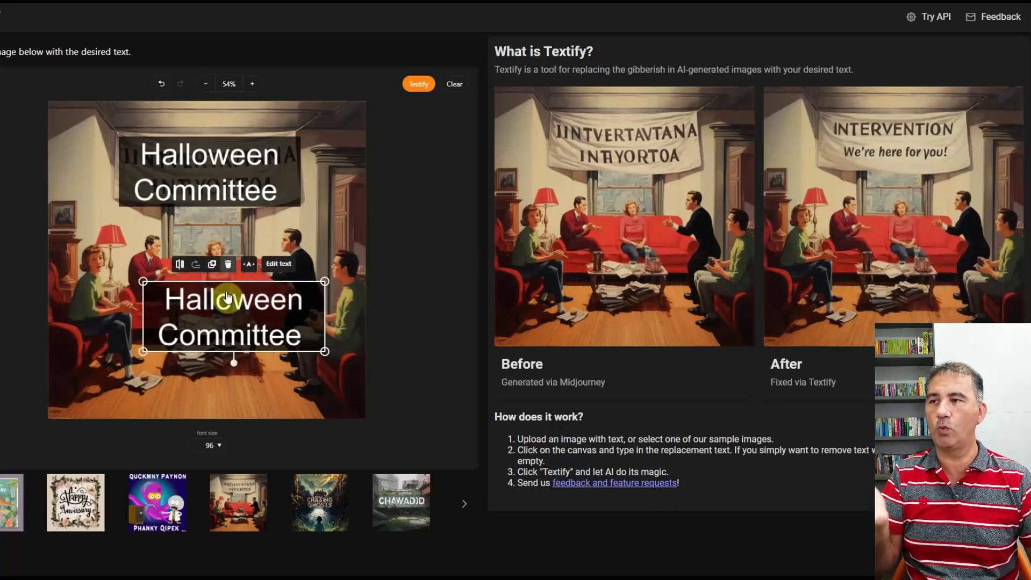
pyautogui.click(228, 265)
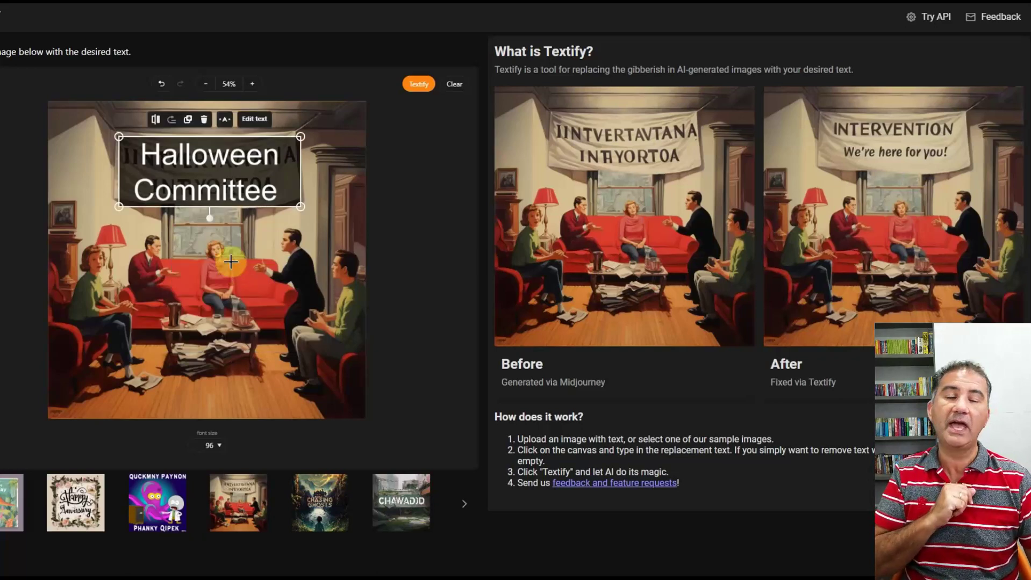
# Toggle the box between one wide fixed line and two lines, then move it over the banner.
pyautogui.click(225, 122)
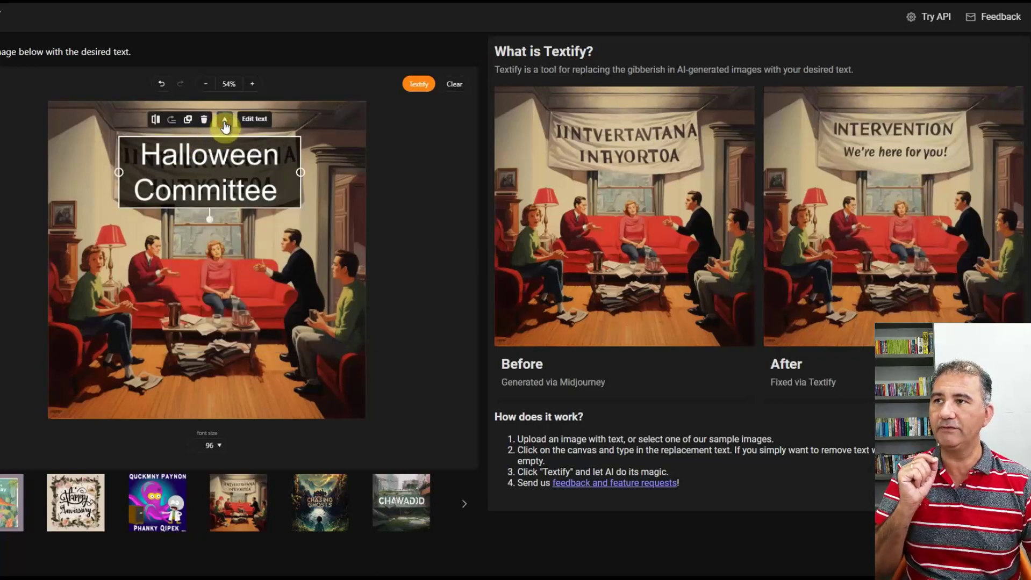
pyautogui.click(225, 123)
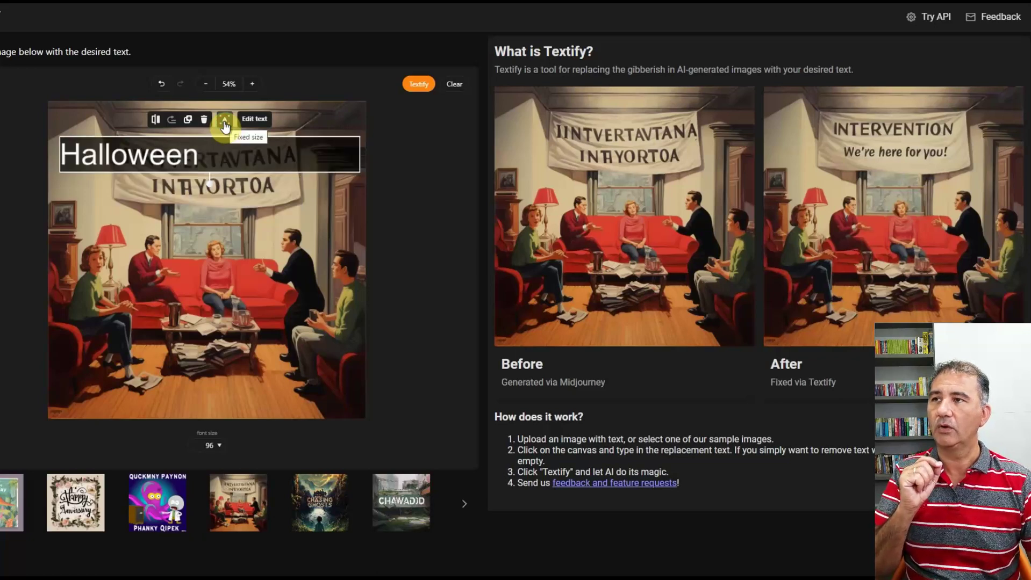
pyautogui.click(225, 125)
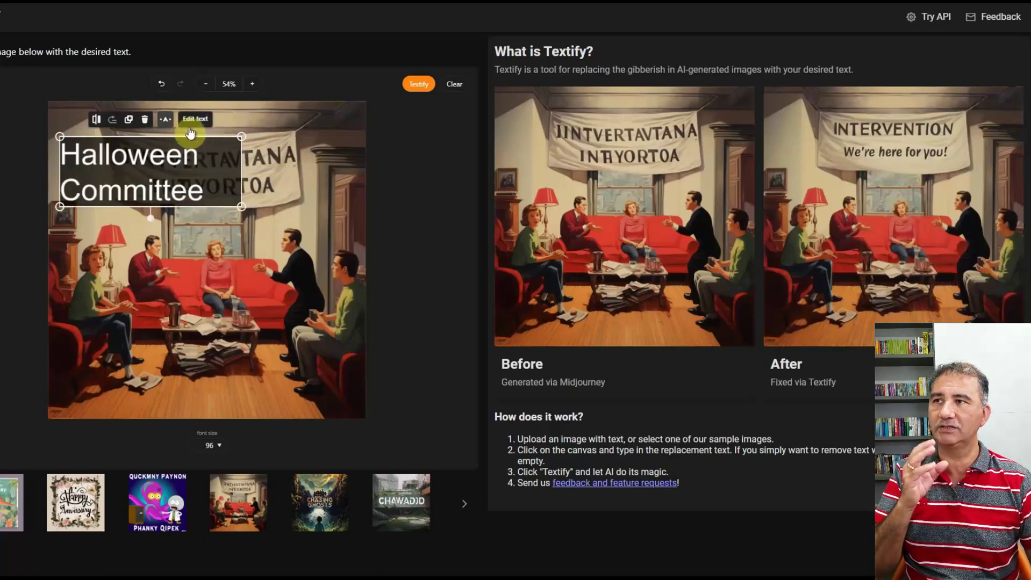
pyautogui.click(169, 124)
pyautogui.click(165, 121)
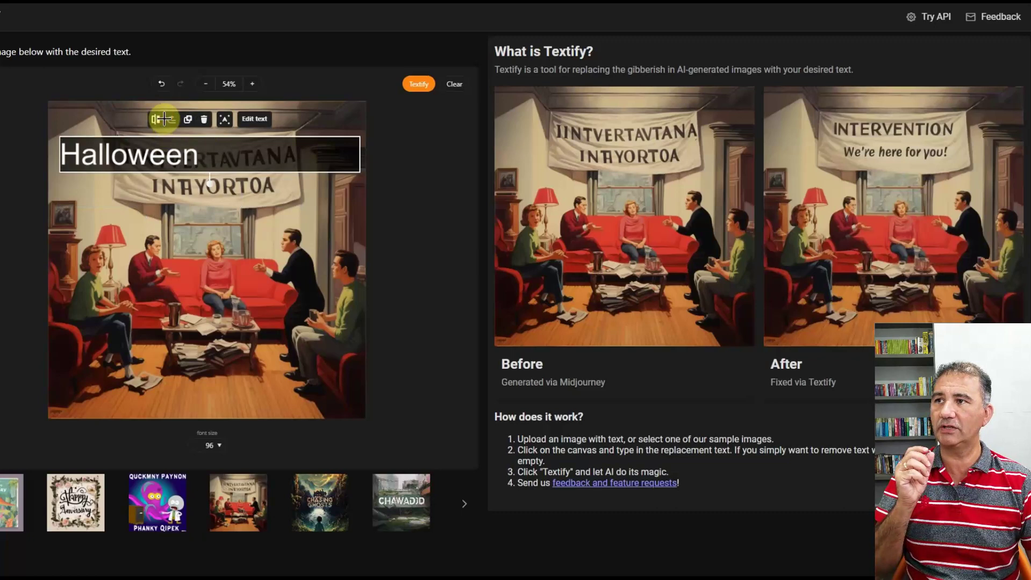
pyautogui.click(225, 119)
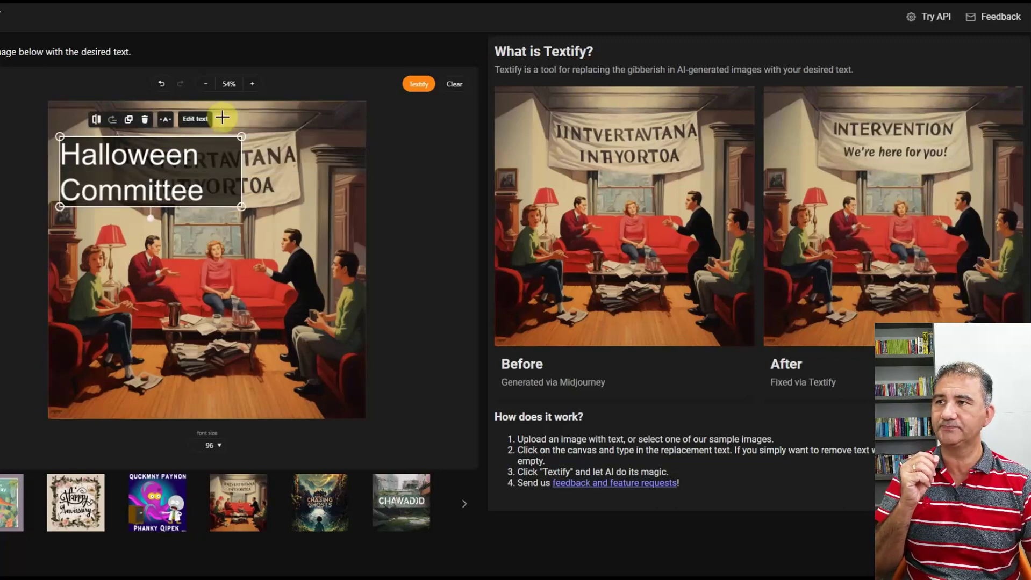
pyautogui.click(166, 121)
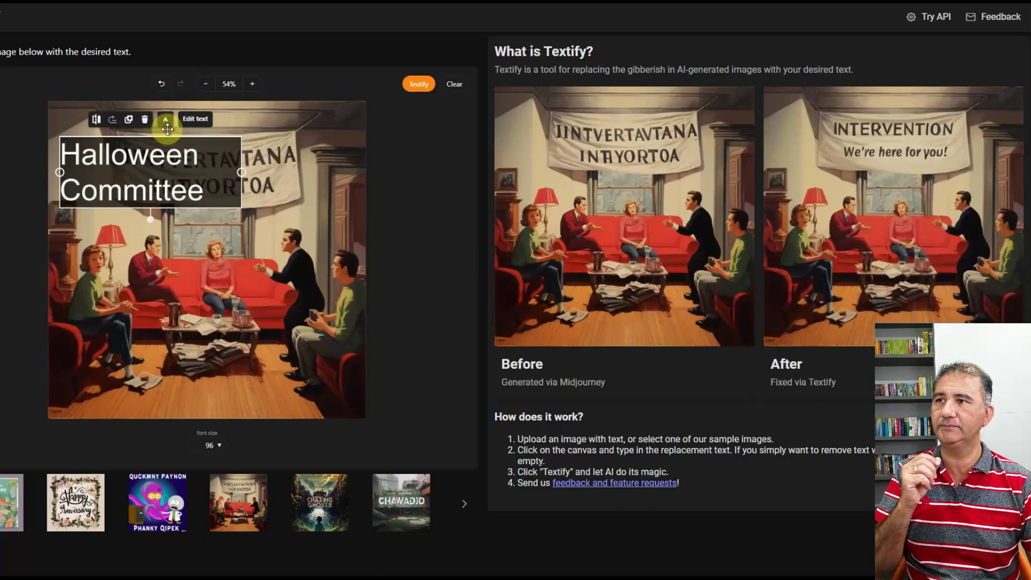
pyautogui.moveTo(141, 162); pyautogui.dragTo(217, 159)
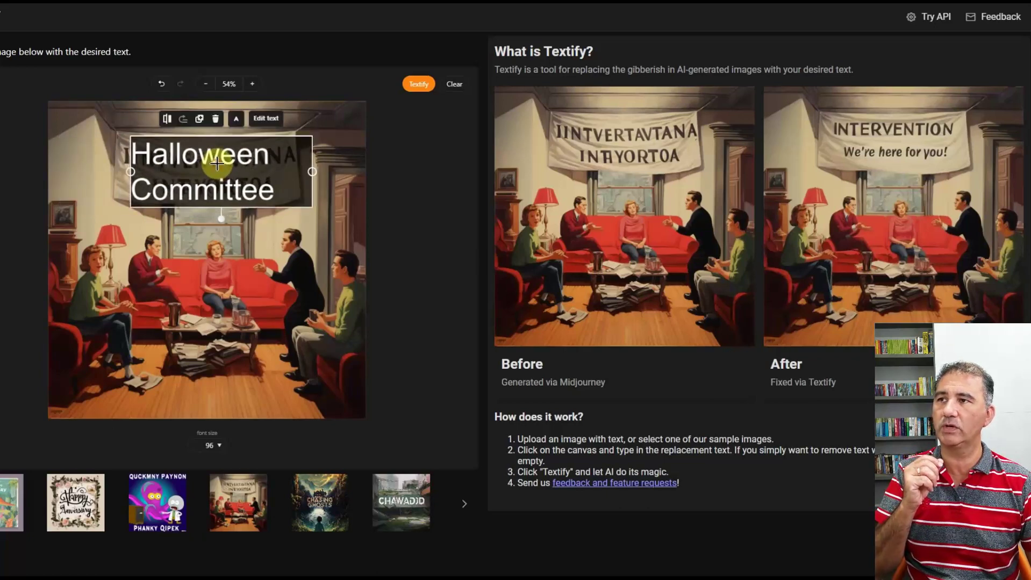
pyautogui.click(265, 119)
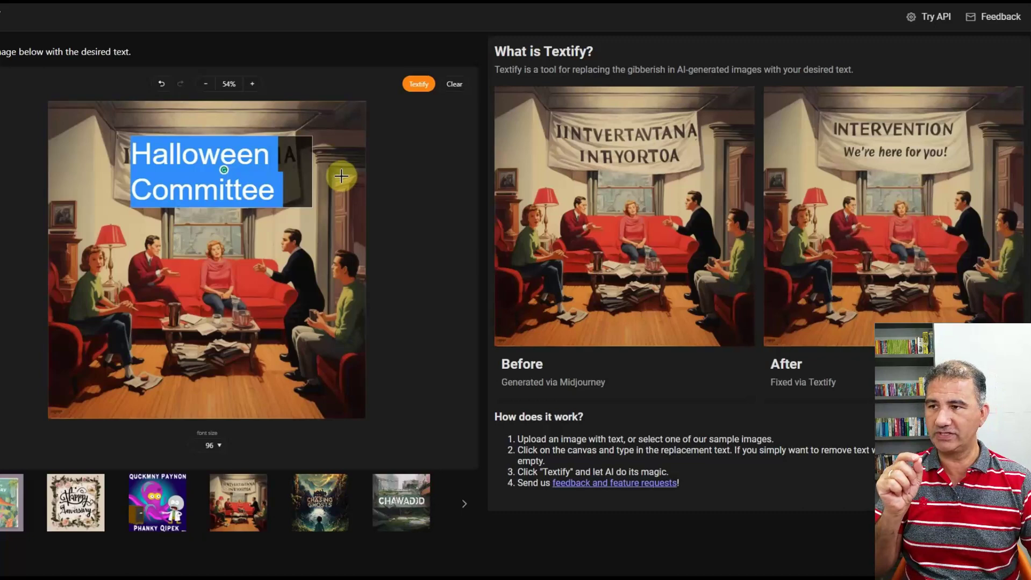
pyautogui.click(219, 446)
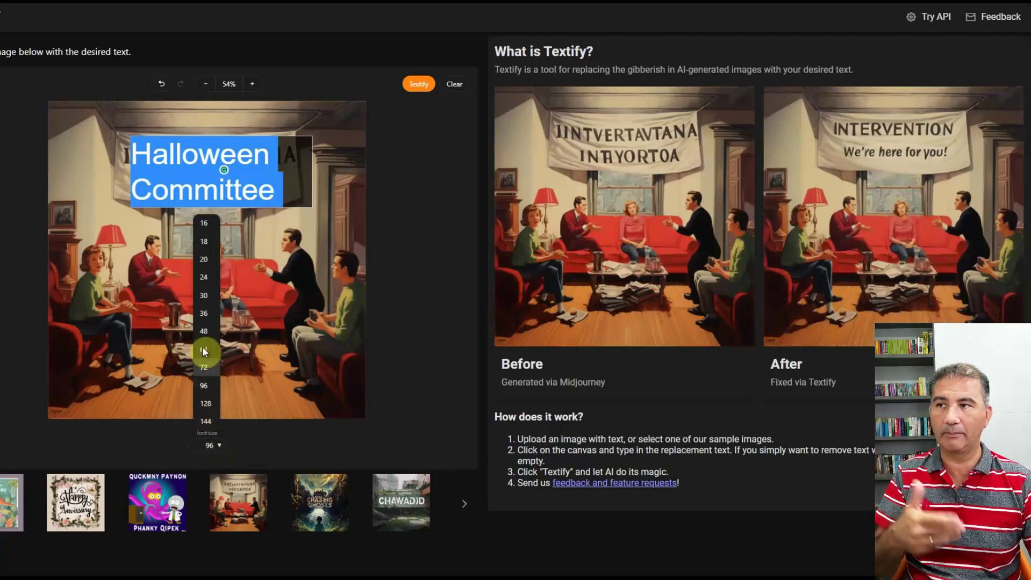
pyautogui.click(379, 293)
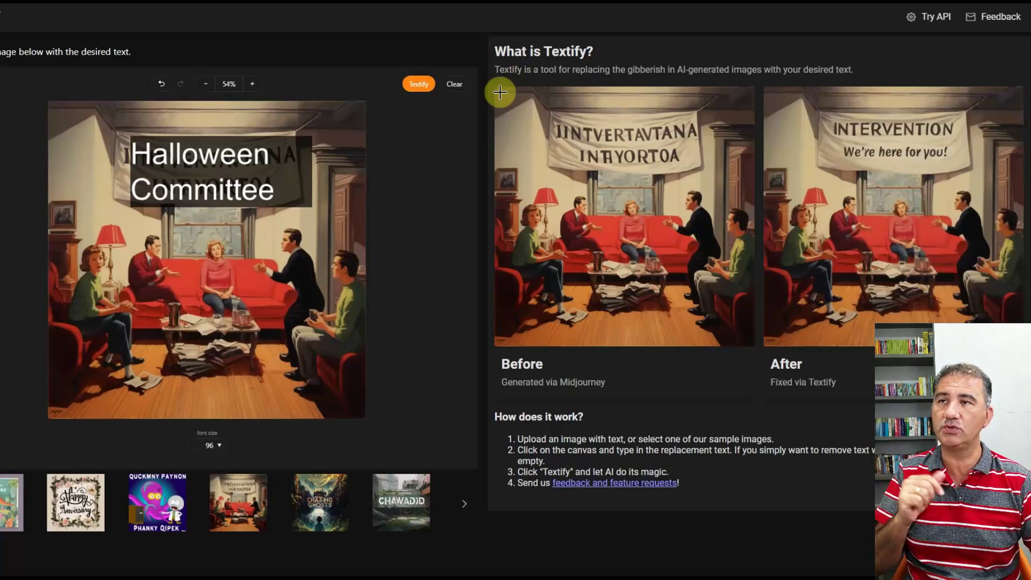
# Generate two sets of Halloween Committee banner variants, then erase the overlay text from its box.
pyautogui.click(416, 86)
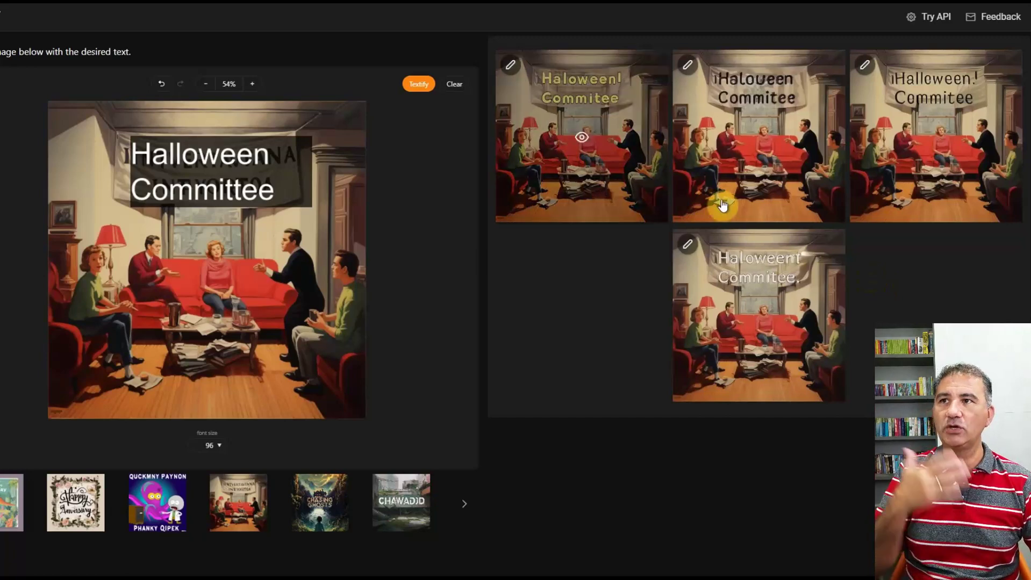
pyautogui.click(418, 86)
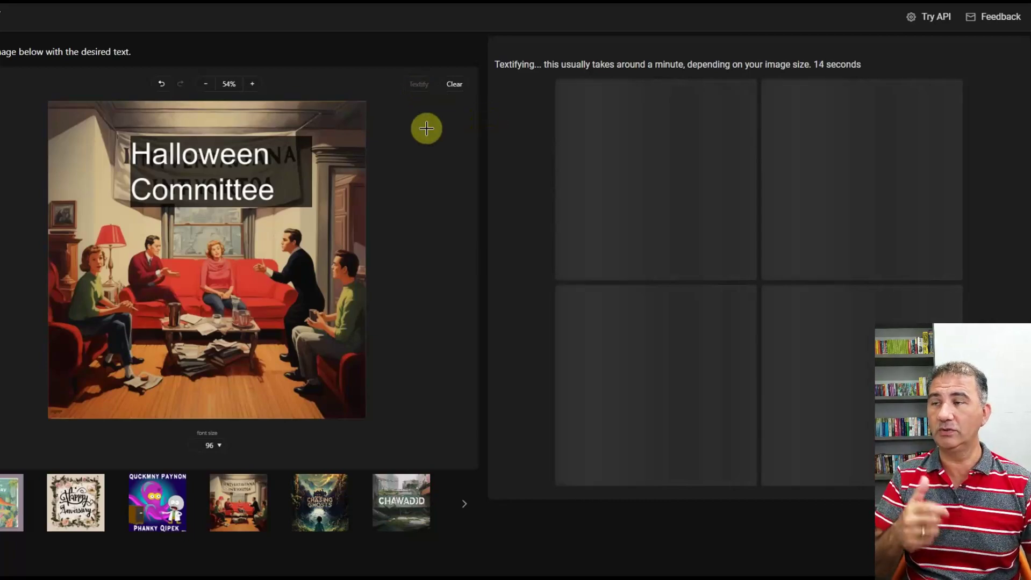
pyautogui.click(240, 158)
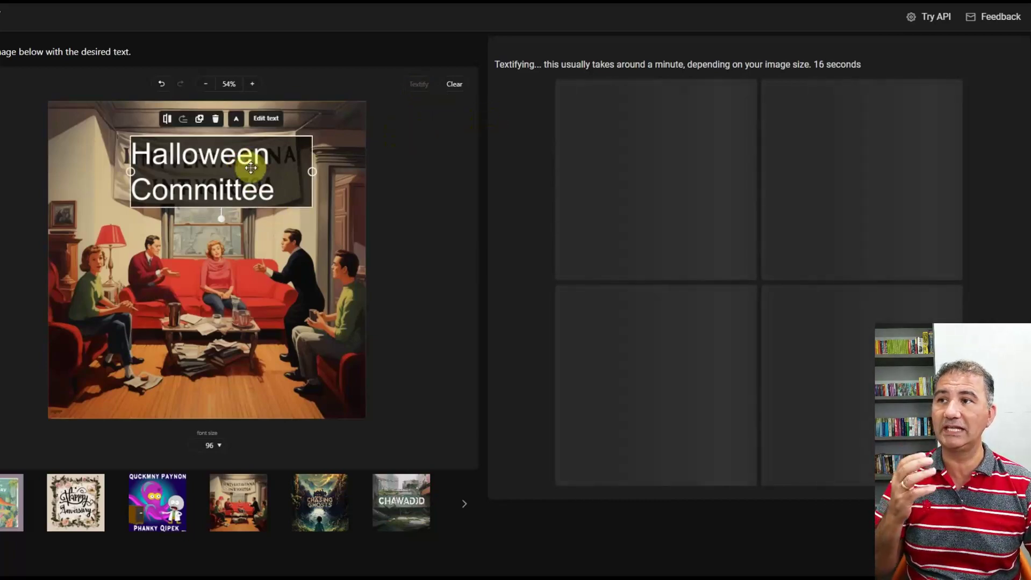
pyautogui.doubleClick(287, 189)
pyautogui.press('BackSpace')
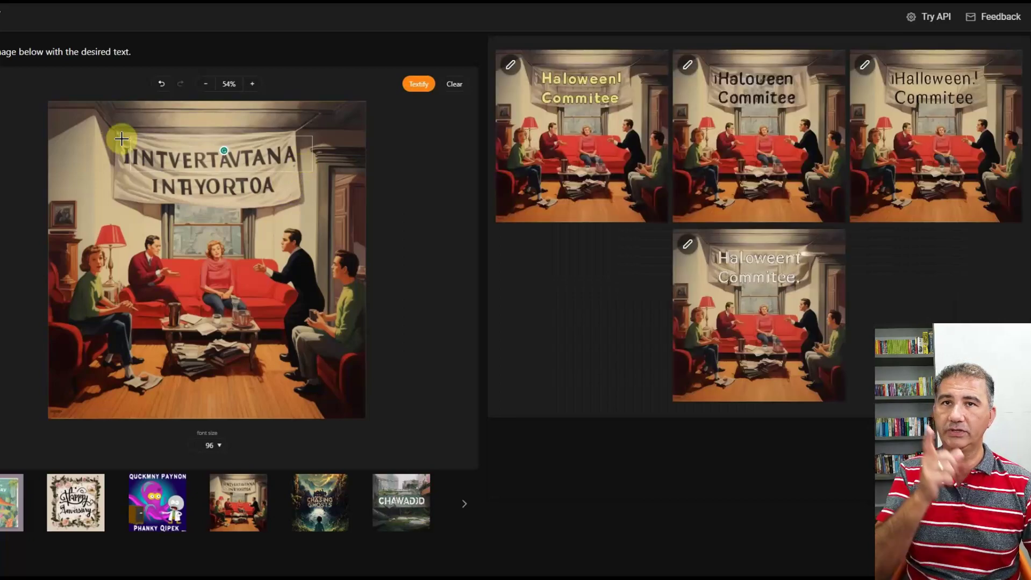
pyautogui.moveTo(922, 92)
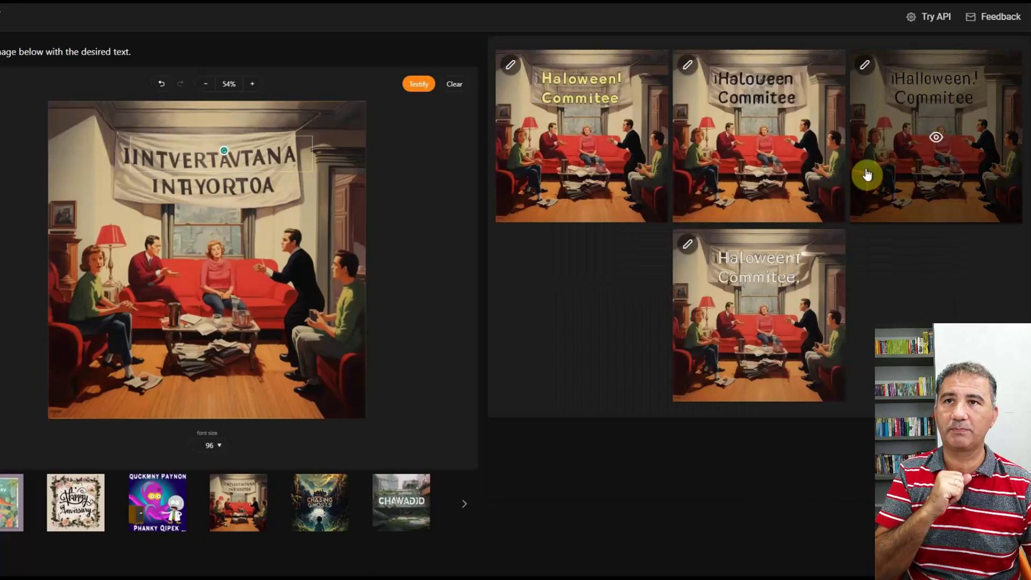
pyautogui.moveTo(787, 179)
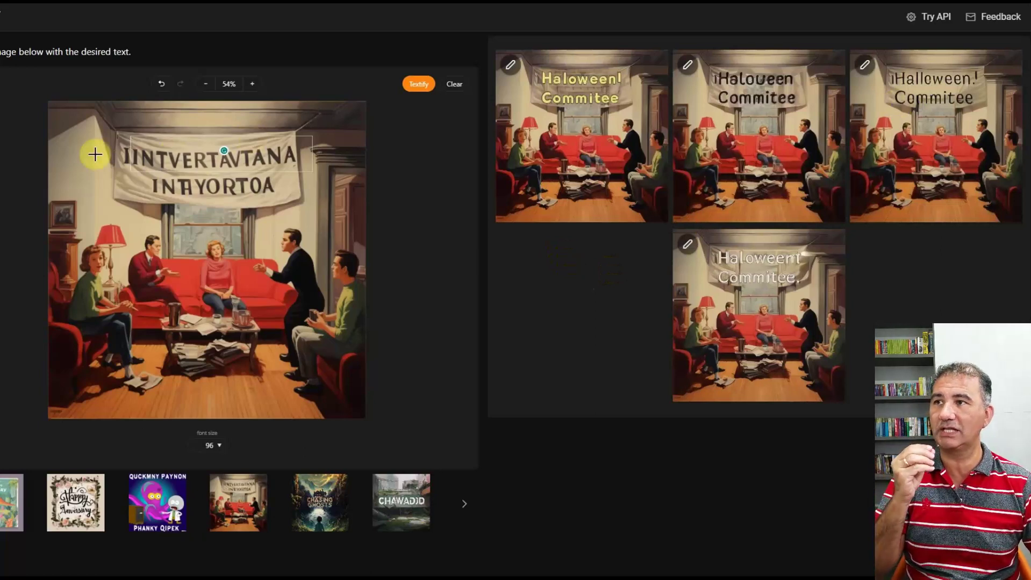
# Draw an empty text box over the banner and generate four variants to erase its lettering.
pyautogui.moveTo(141, 146); pyautogui.dragTo(289, 192)
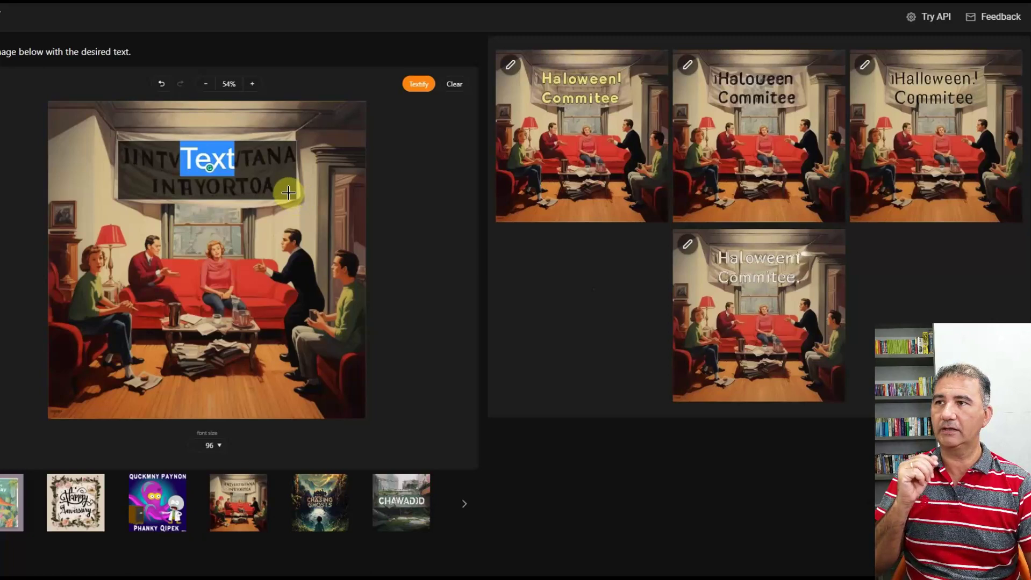
pyautogui.press('BackSpace')
pyautogui.click(418, 85)
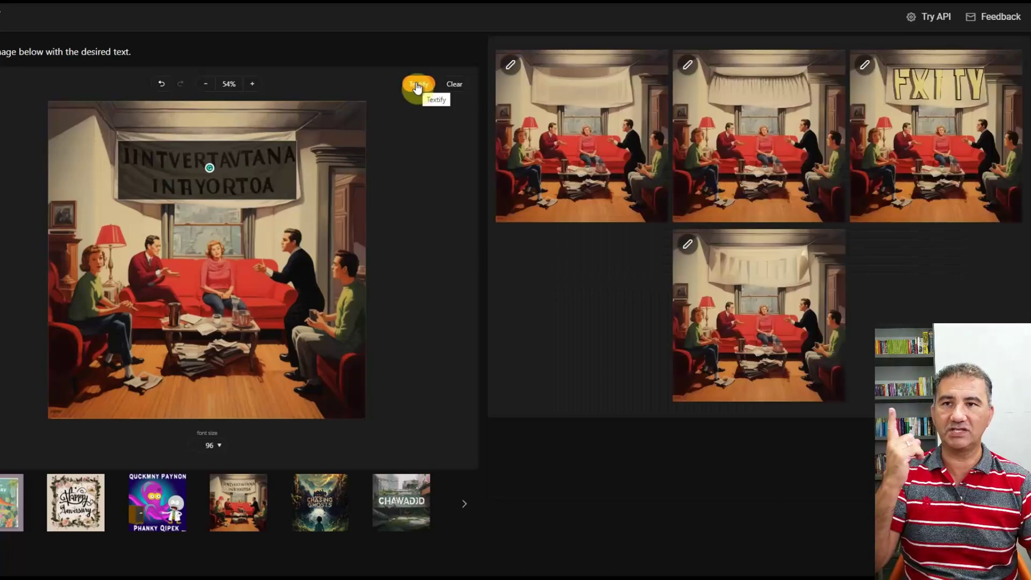
pyautogui.moveTo(756, 91)
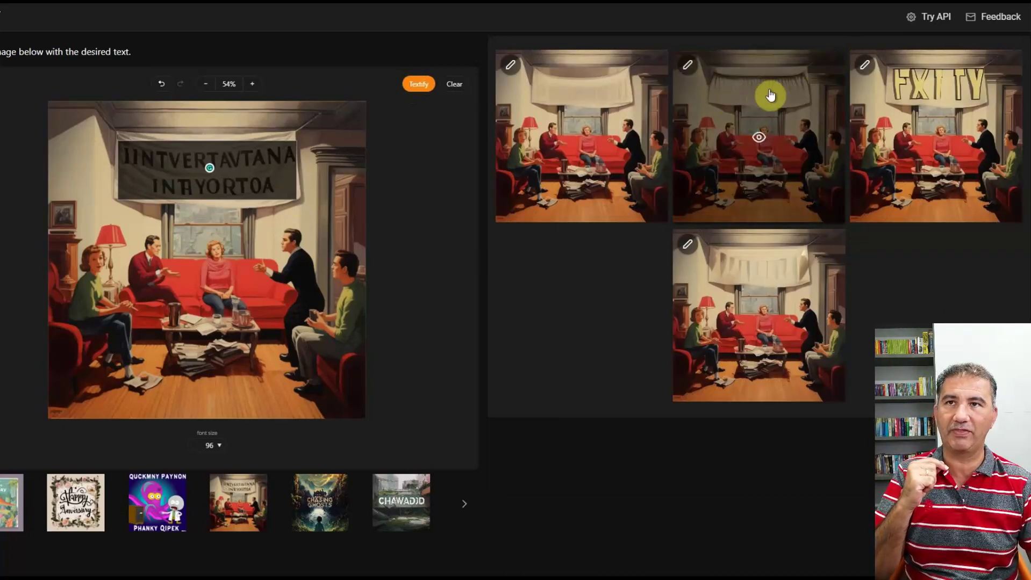
pyautogui.moveTo(621, 127)
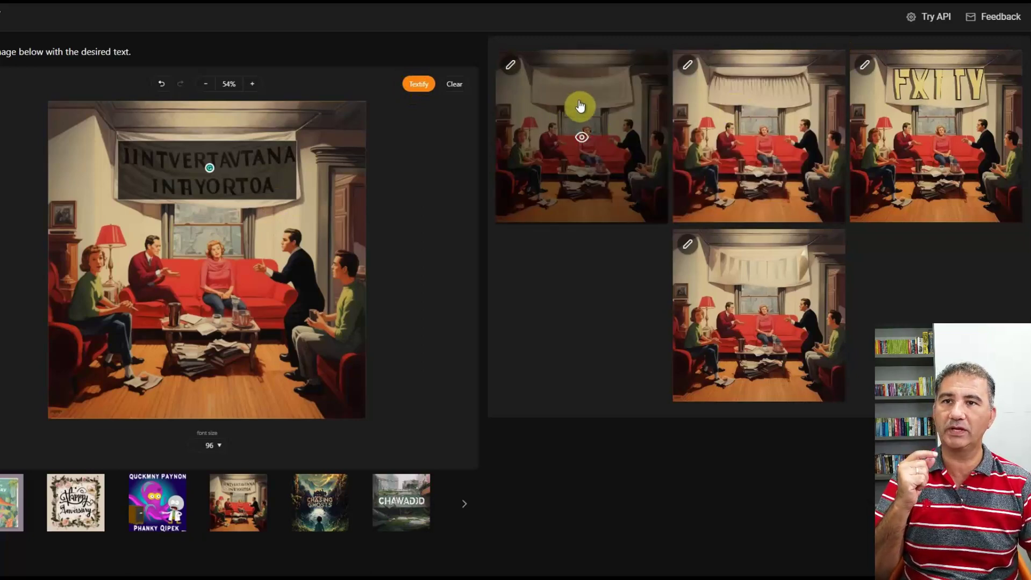
pyautogui.moveTo(765, 288)
pyautogui.moveTo(862, 220)
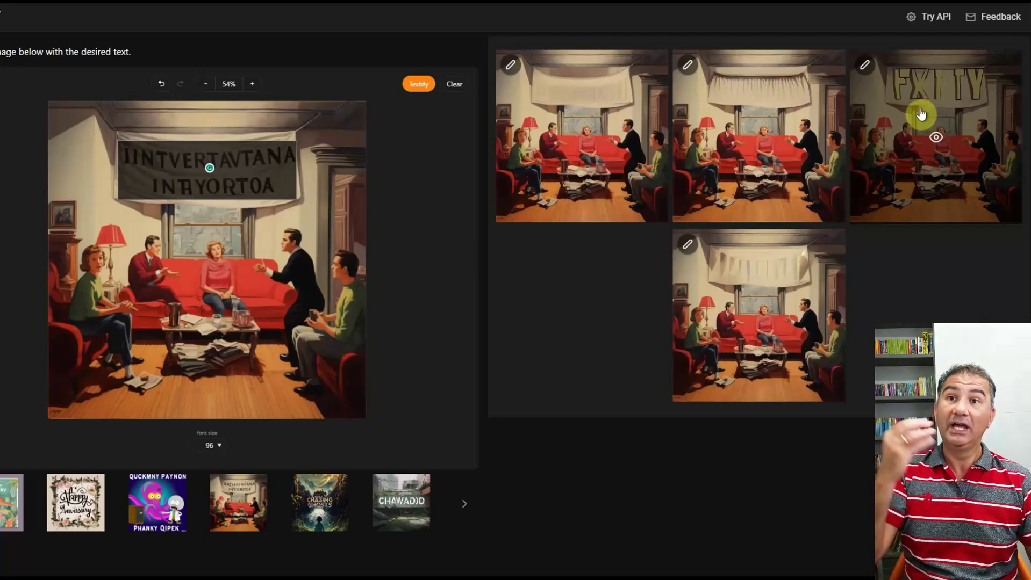
pyautogui.moveTo(817, 149)
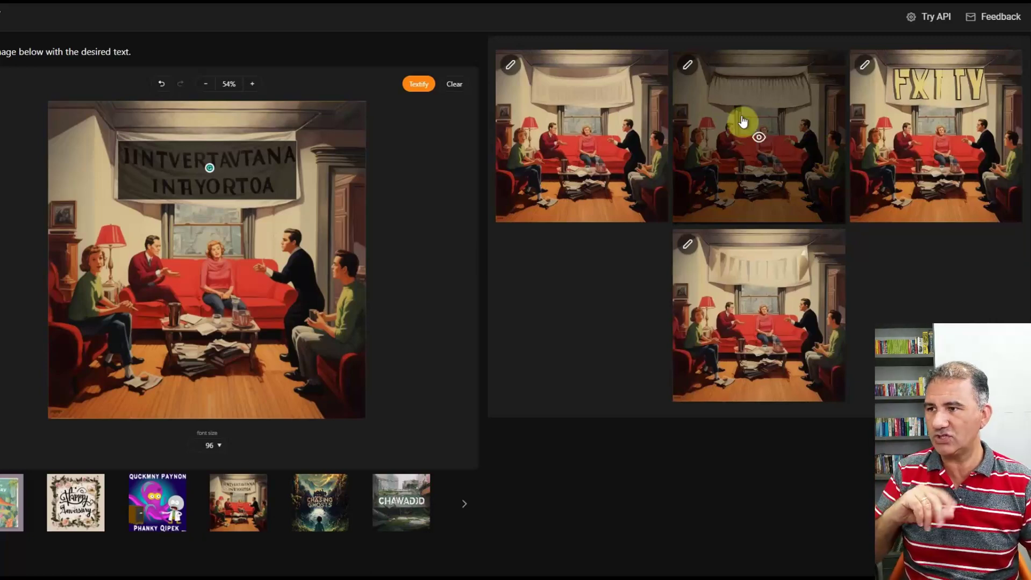
# Load the dinosaur birthday sample and add a 'Happy' text box over its top line.
pyautogui.click(2, 510)
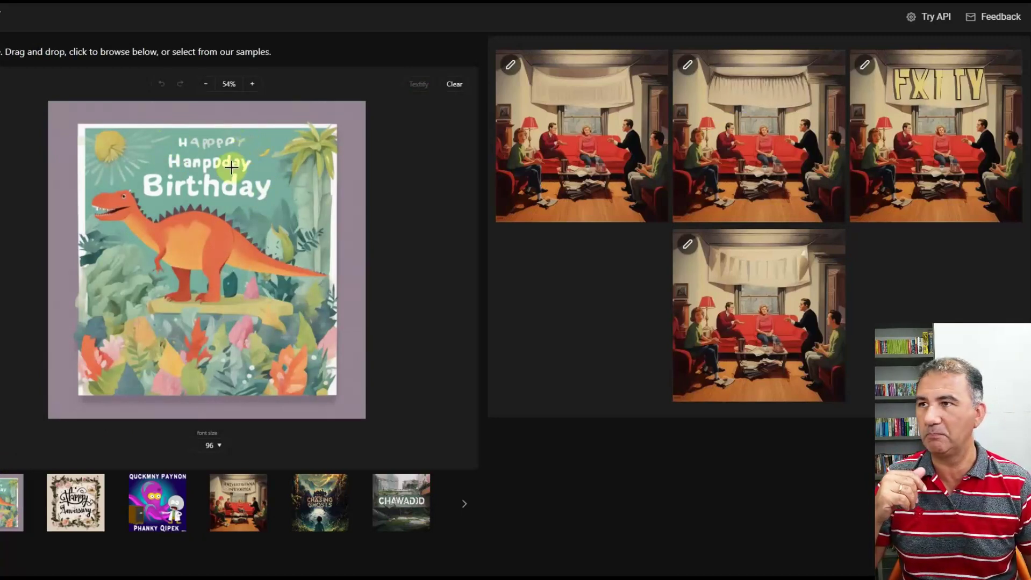
pyautogui.moveTo(174, 135); pyautogui.dragTo(250, 149)
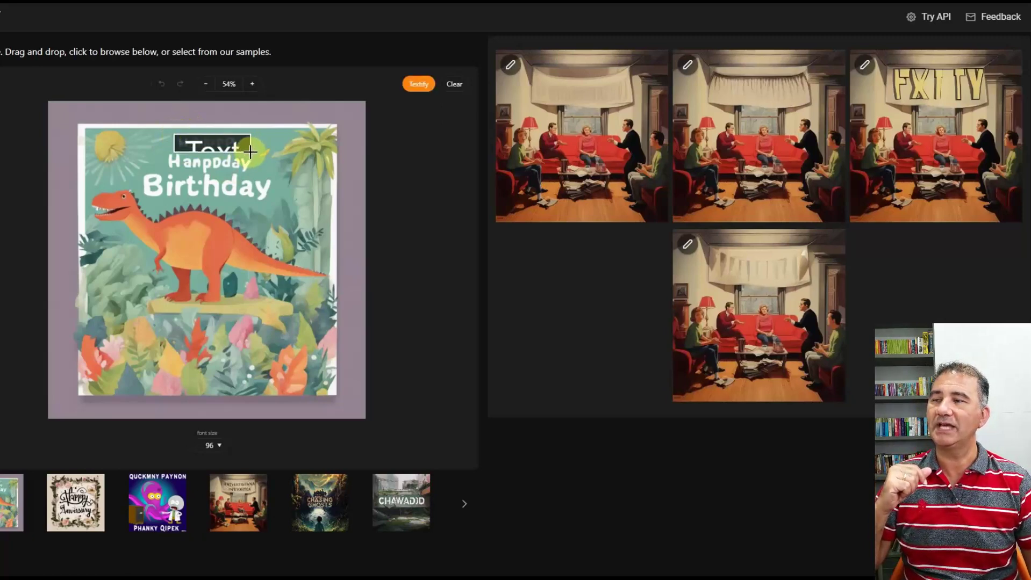
pyautogui.doubleClick(250, 149)
pyautogui.write('Happ')
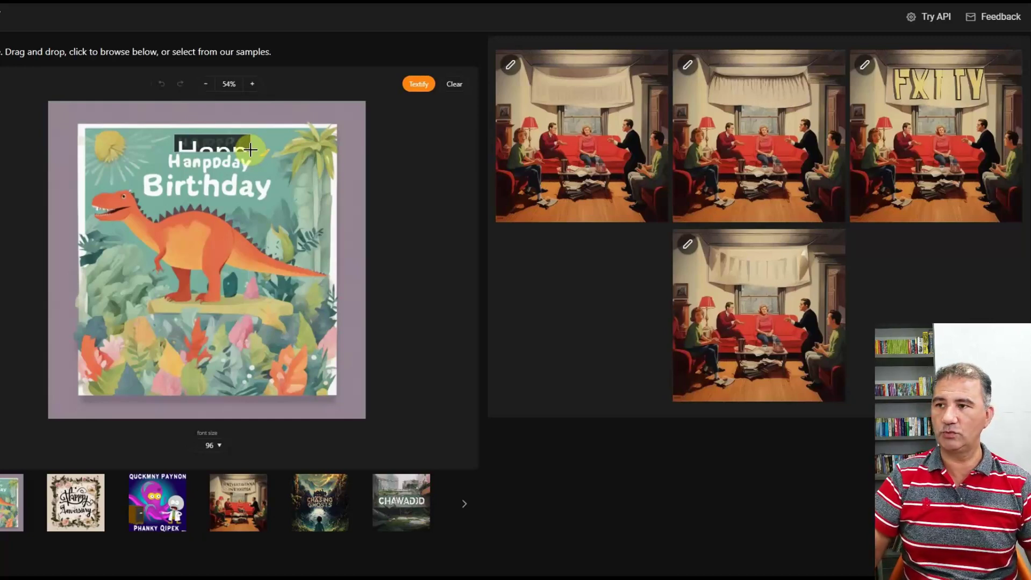
# Raise the Happy text's font size step by step through 20, 30 and 36 to 48.
pyautogui.doubleClick(250, 149)
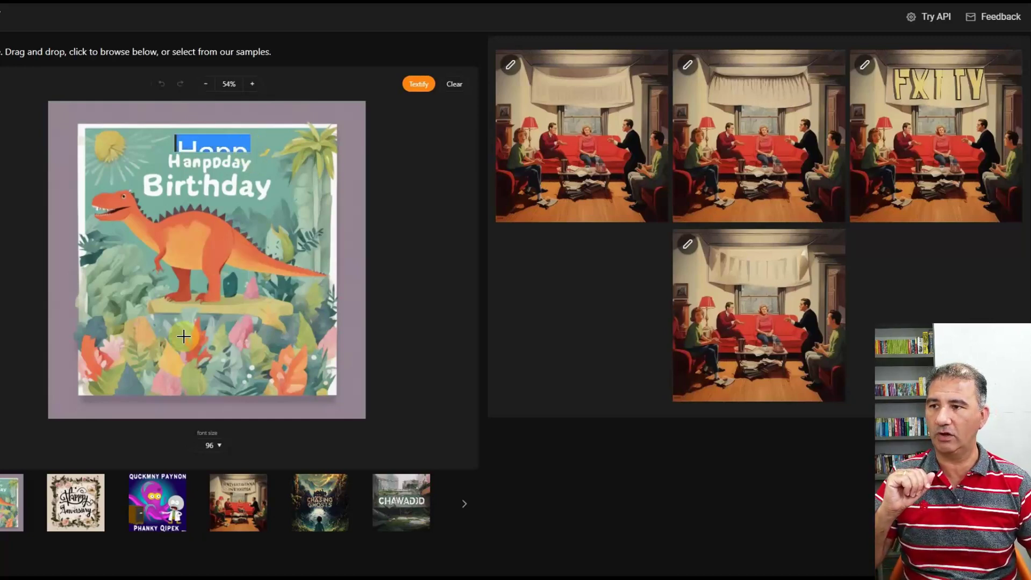
pyautogui.click(221, 452)
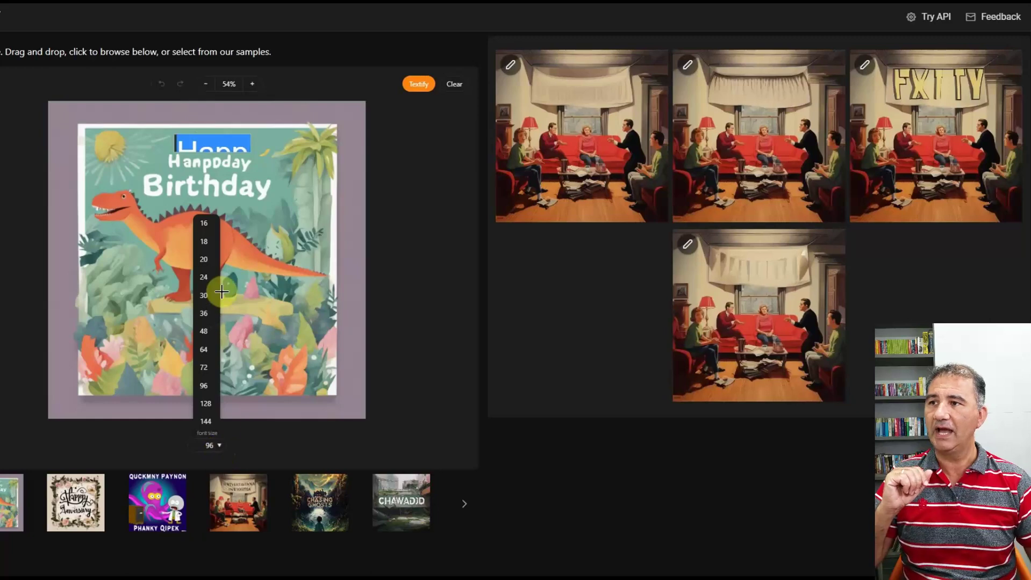
pyautogui.click(213, 263)
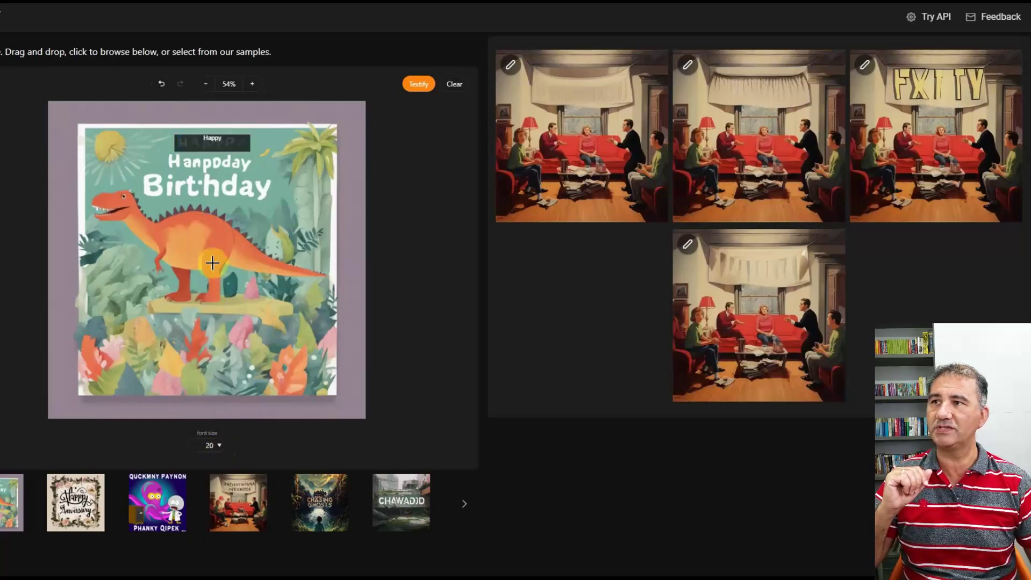
pyautogui.click(220, 452)
pyautogui.click(210, 295)
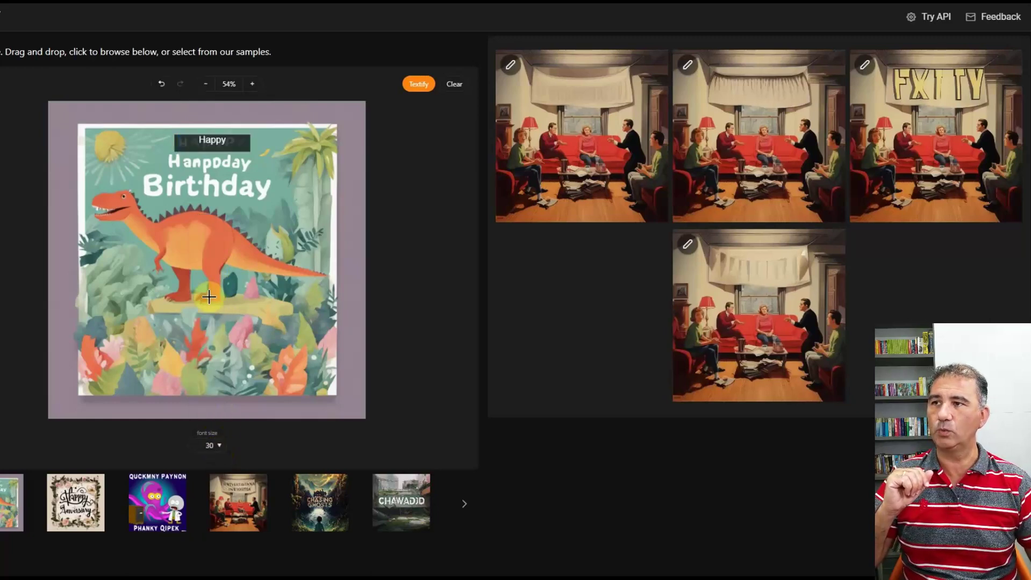
pyautogui.click(224, 450)
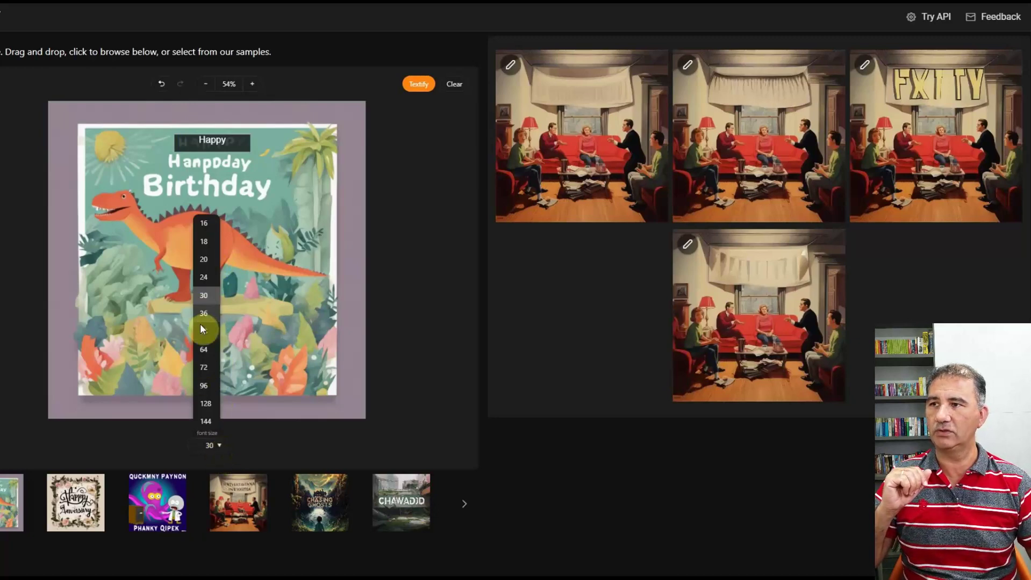
pyautogui.click(203, 326)
pyautogui.click(222, 450)
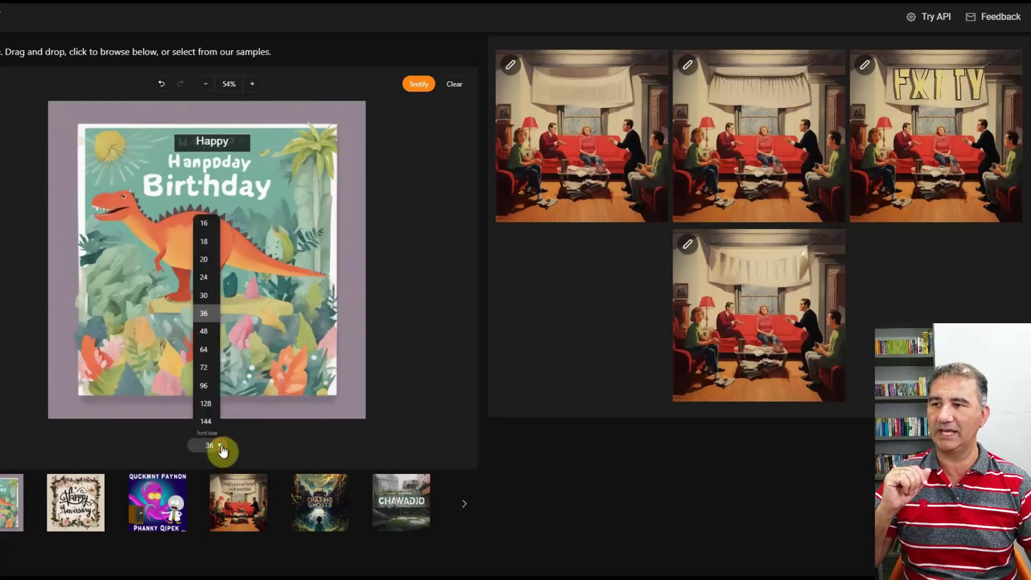
pyautogui.click(206, 330)
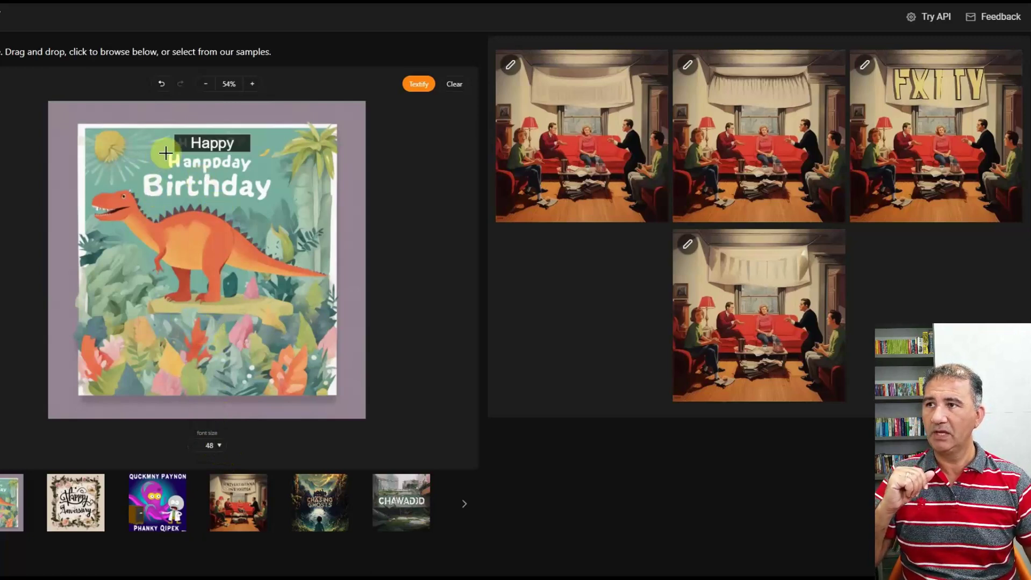
# Add a second 'Happy' text box at font size 64 over the second line, nudged slightly right.
pyautogui.moveTo(164, 153); pyautogui.dragTo(255, 174)
pyautogui.doubleClick(255, 174)
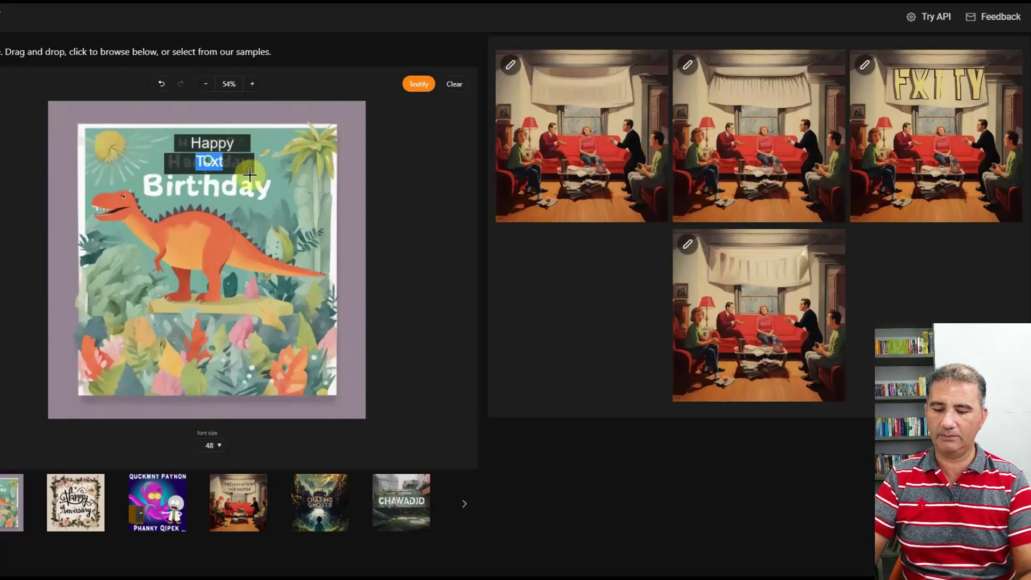
pyautogui.write('Happy')
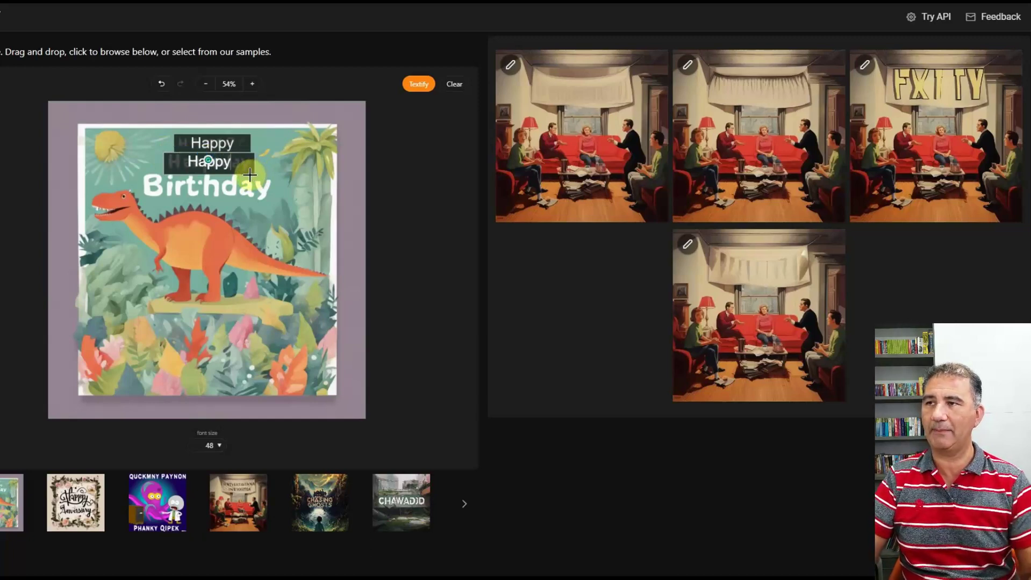
pyautogui.doubleClick(249, 175)
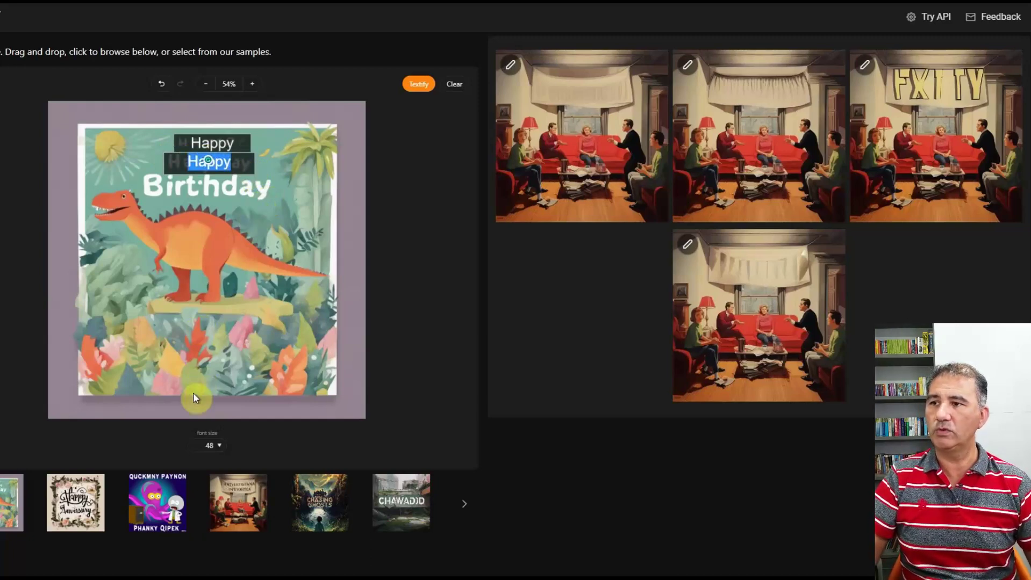
pyautogui.click(219, 448)
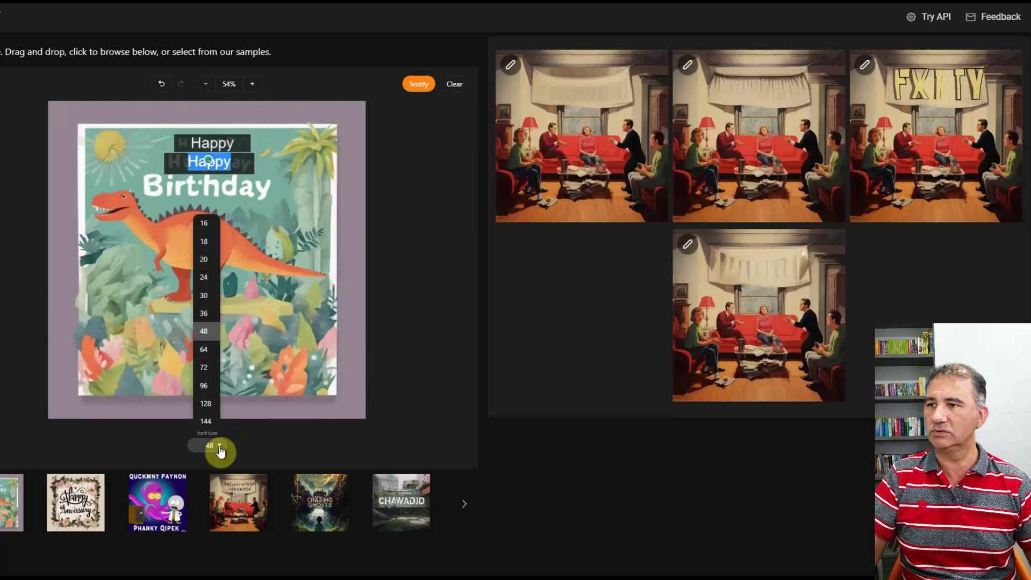
pyautogui.click(204, 350)
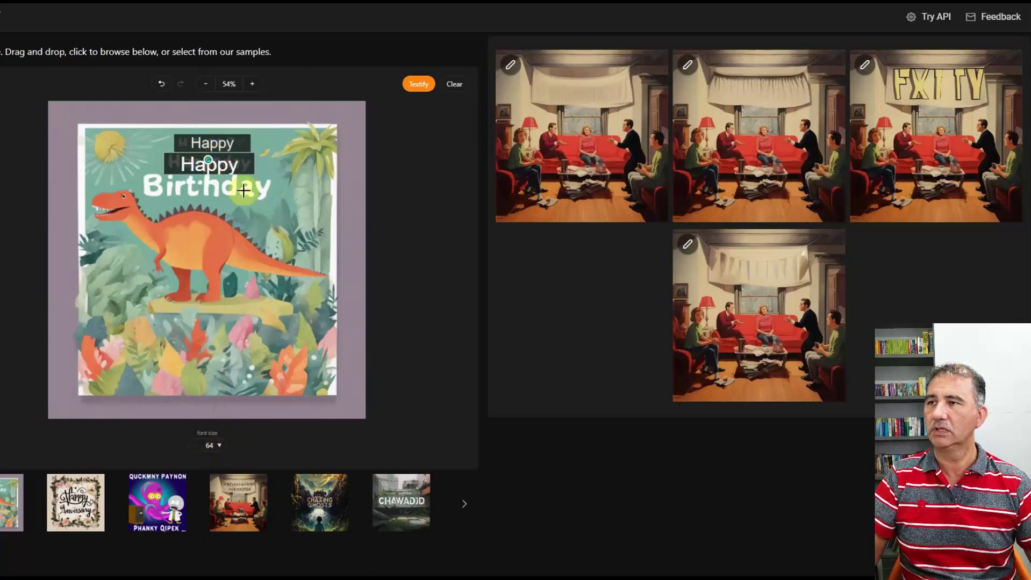
pyautogui.click(197, 168)
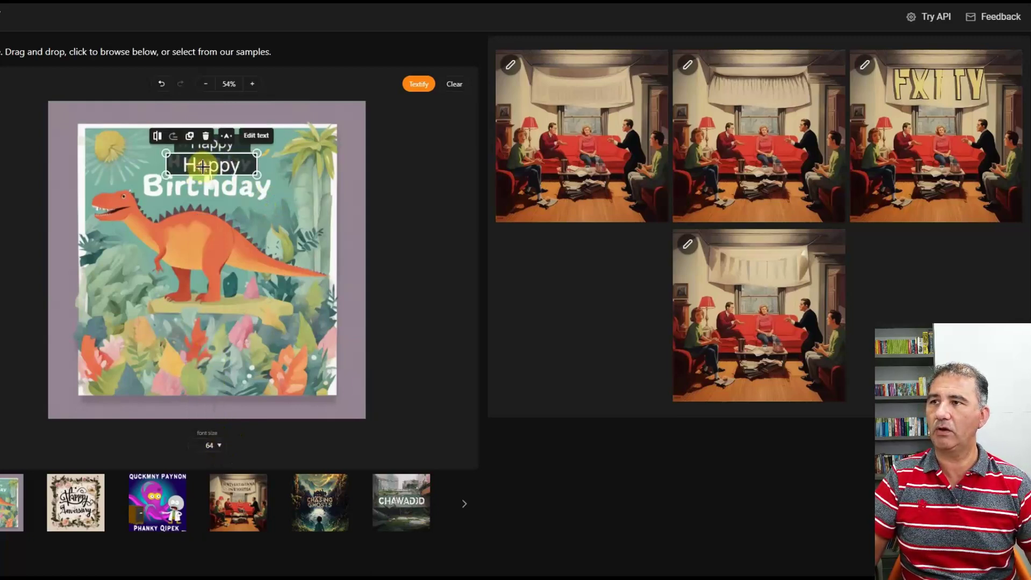
pyautogui.moveTo(201, 165); pyautogui.dragTo(205, 164)
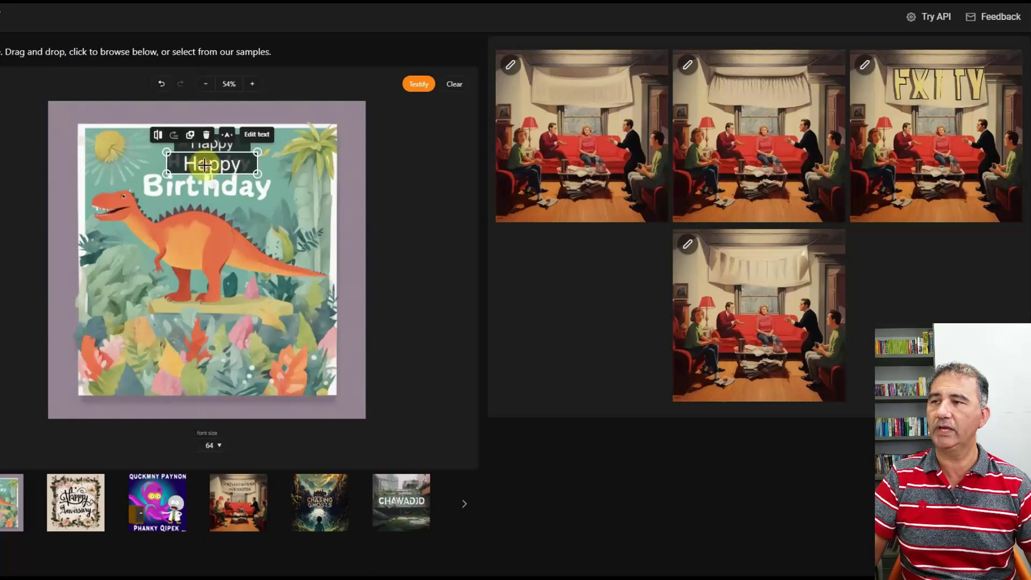
# Add a 'Birthday' text box at font size 96 over the bottom lettering and adjust its position.
pyautogui.click(139, 177)
pyautogui.moveTo(257, 197); pyautogui.dragTo(277, 203)
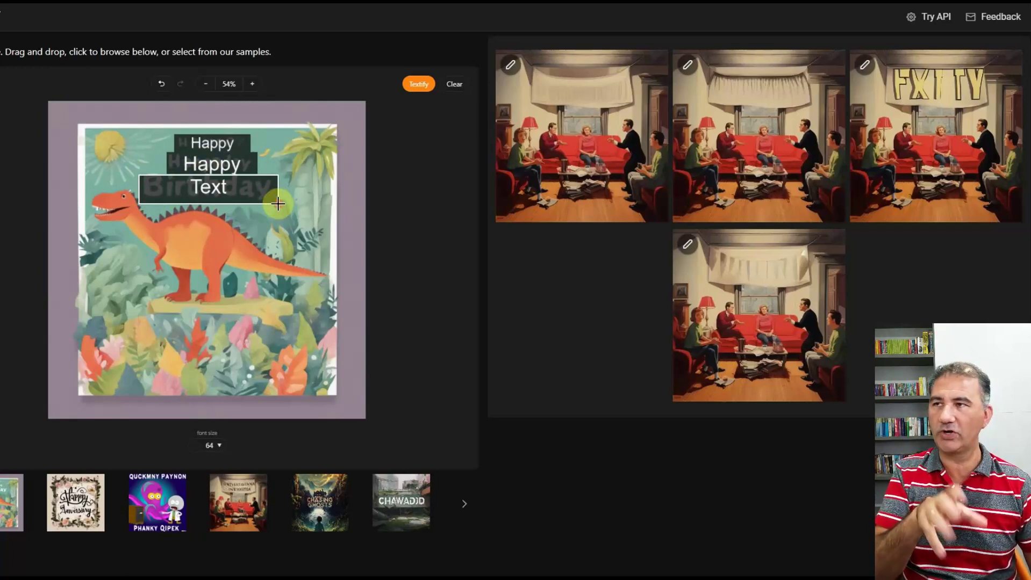
pyautogui.doubleClick(209, 186)
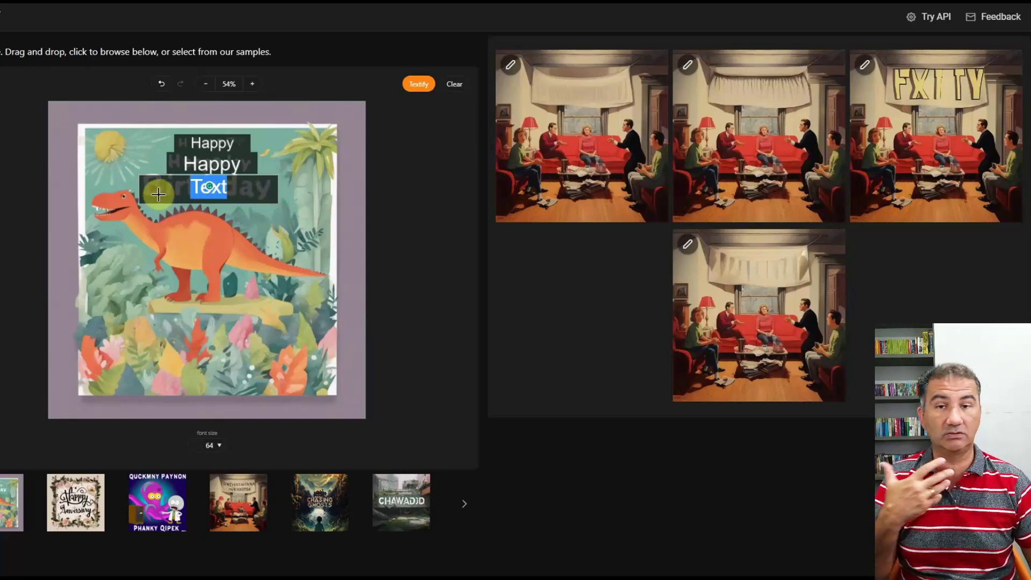
pyautogui.write('Birthday')
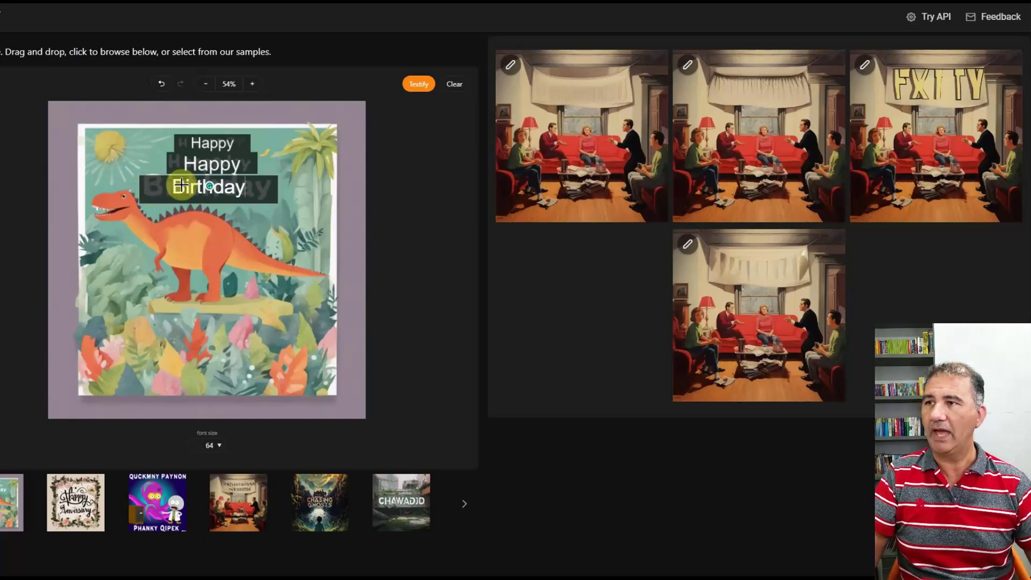
pyautogui.doubleClick(182, 185)
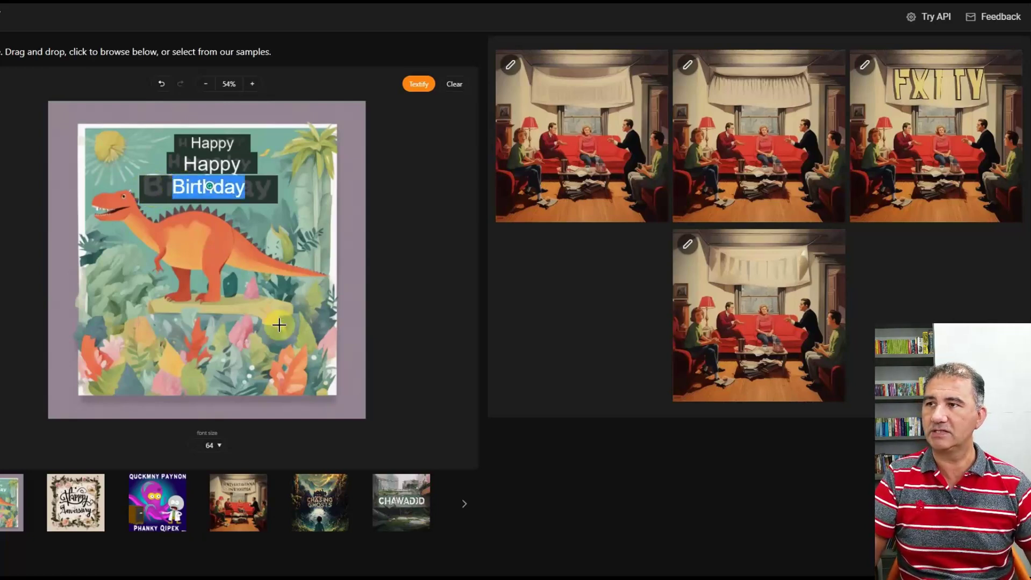
pyautogui.click(217, 453)
pyautogui.click(204, 386)
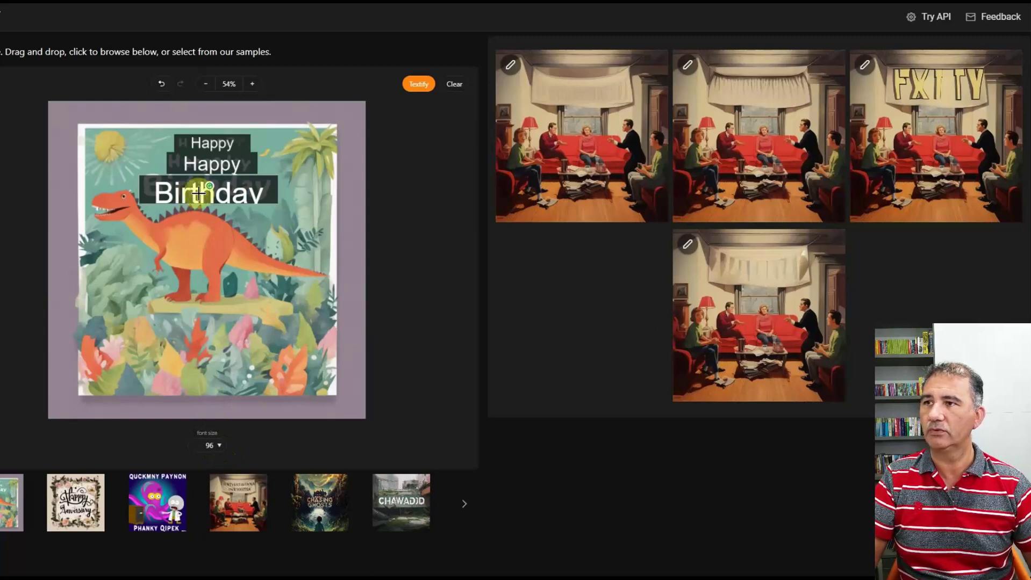
pyautogui.click(238, 190)
pyautogui.moveTo(239, 190); pyautogui.dragTo(237, 192)
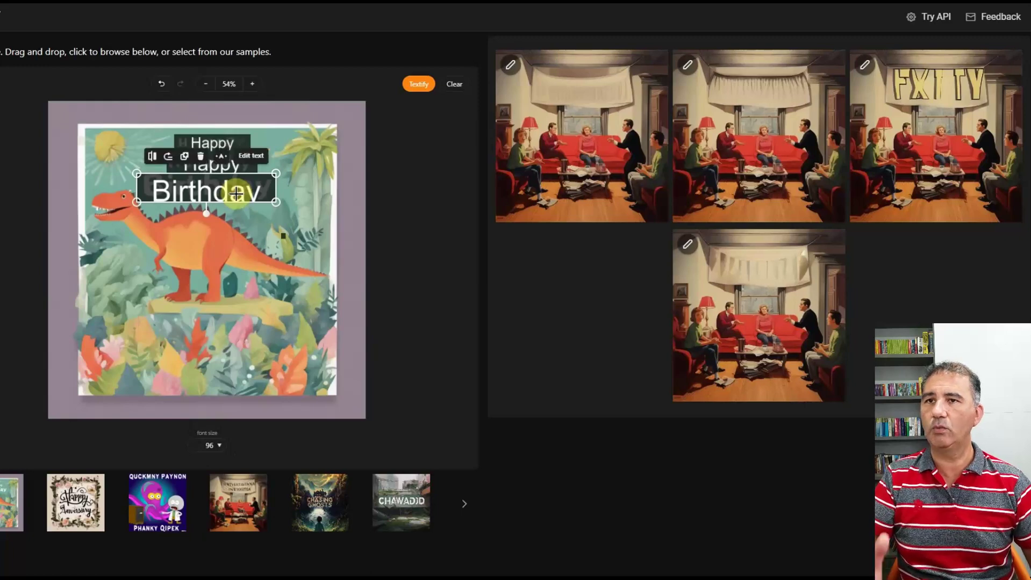
# Generate four new card variants and open the second one in an enlarged preview.
pyautogui.click(422, 88)
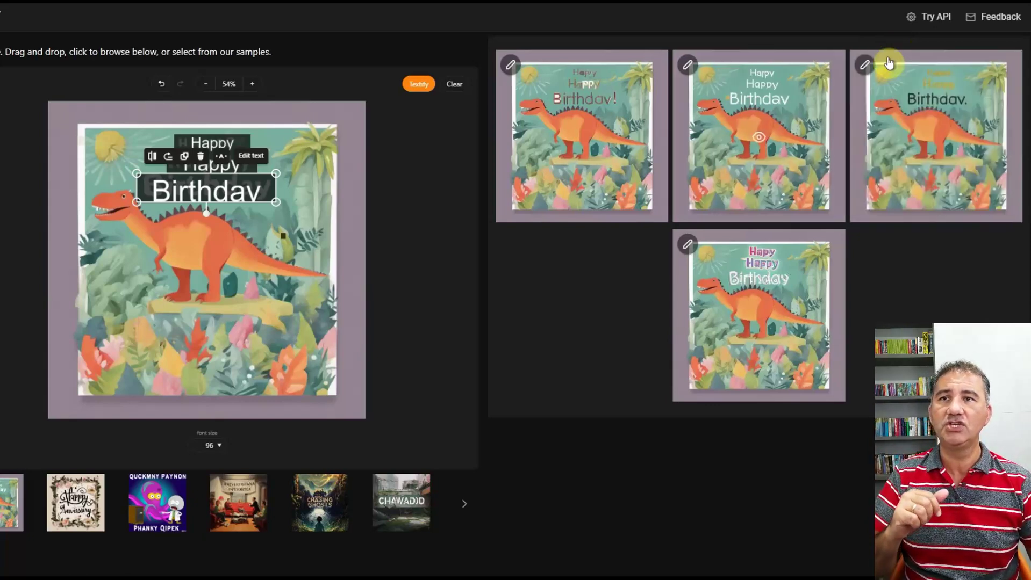
pyautogui.moveTo(758, 141)
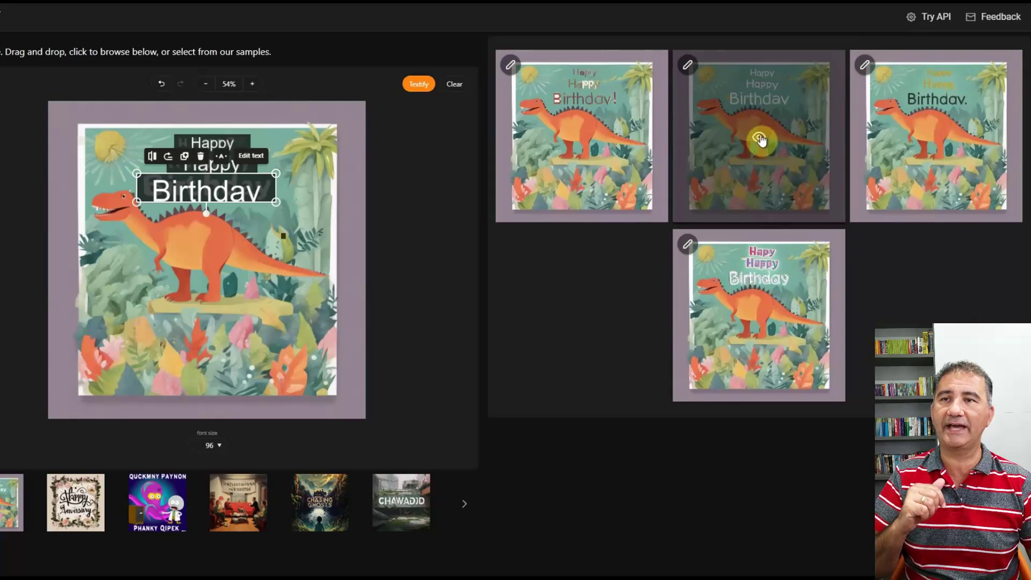
pyautogui.click(758, 141)
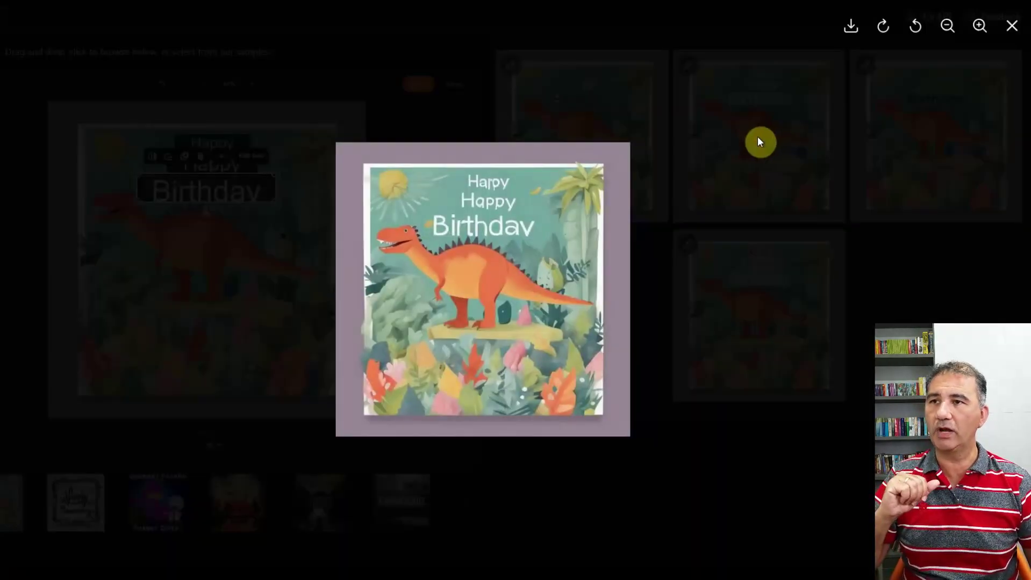
# Close the enlarged variant preview with Escape.
pyautogui.moveTo(541, 238)
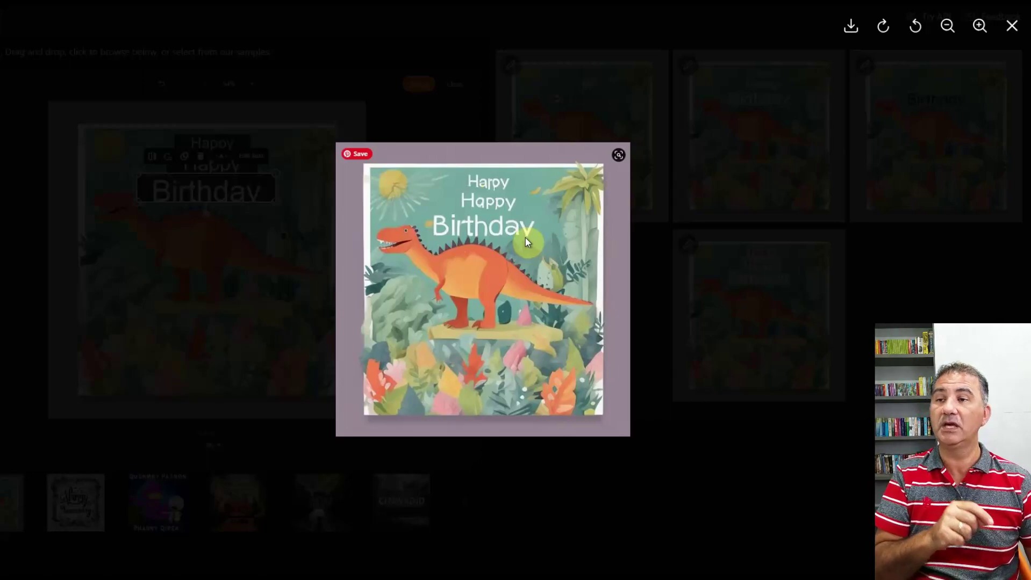
pyautogui.press('Escape')
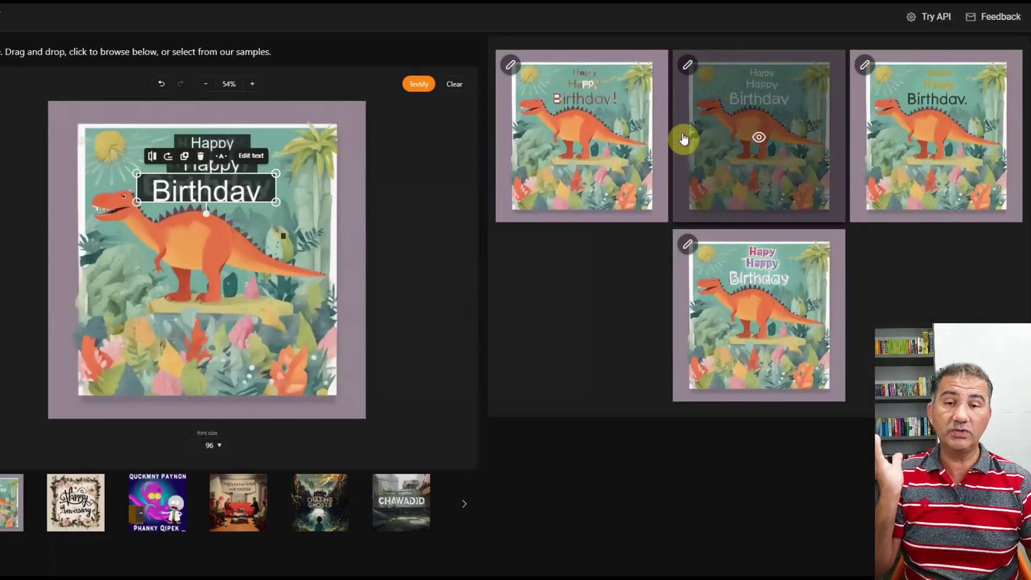
# Empty the Birthday box and both Happy boxes, then generate four new card variants.
pyautogui.click(243, 190)
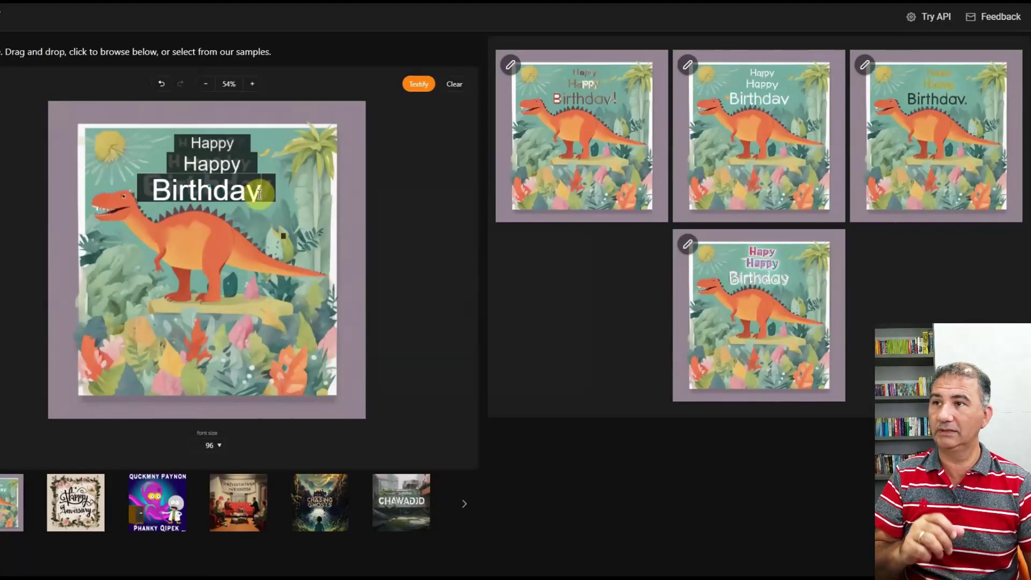
pyautogui.press('BackSpace')
pyautogui.press('BackSpace')
pyautogui.press('BackSpace')
pyautogui.press('BackSpace')
pyautogui.press('BackSpace')
pyautogui.press('BackSpace')
pyautogui.press('BackSpace')
pyautogui.press('BackSpace')
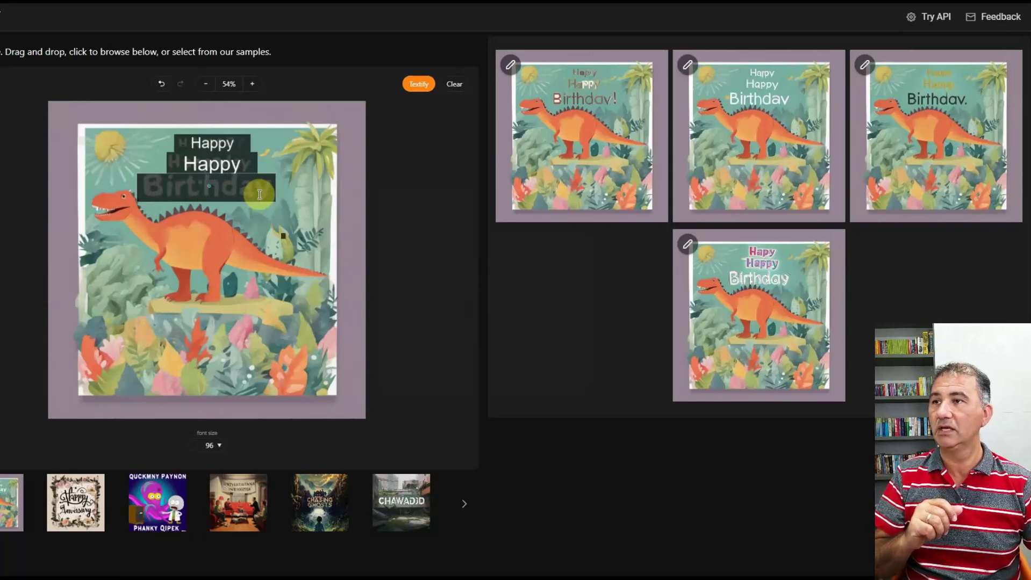
pyautogui.click(240, 159)
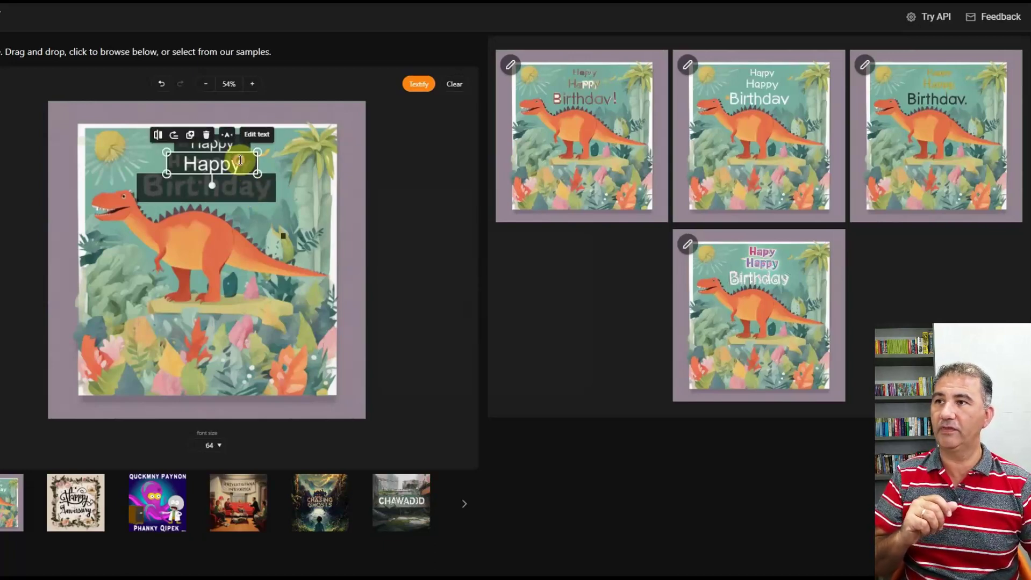
pyautogui.doubleClick(240, 159)
pyautogui.press('BackSpace')
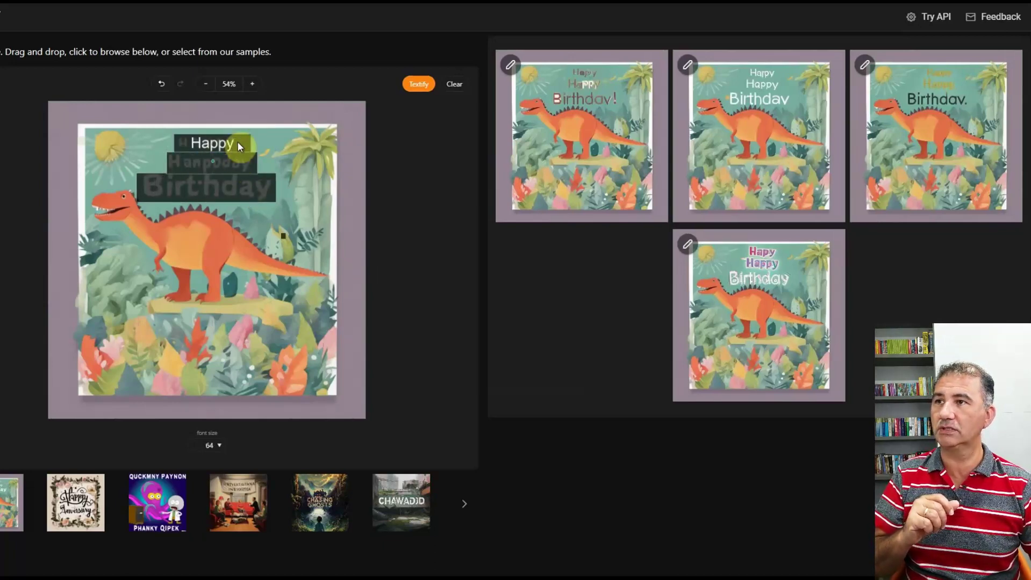
pyautogui.doubleClick(237, 141)
pyautogui.press('BackSpace')
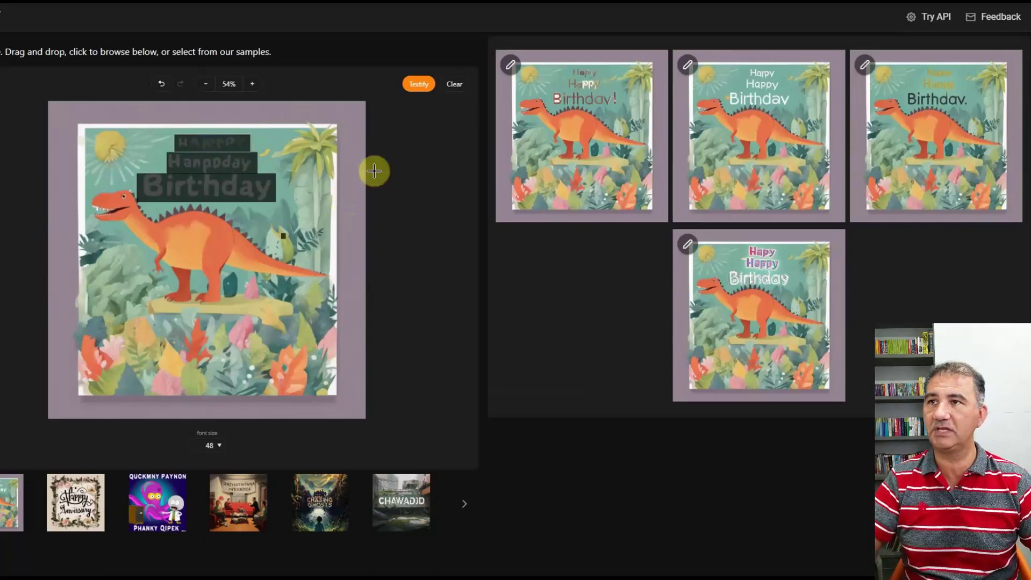
pyautogui.click(419, 84)
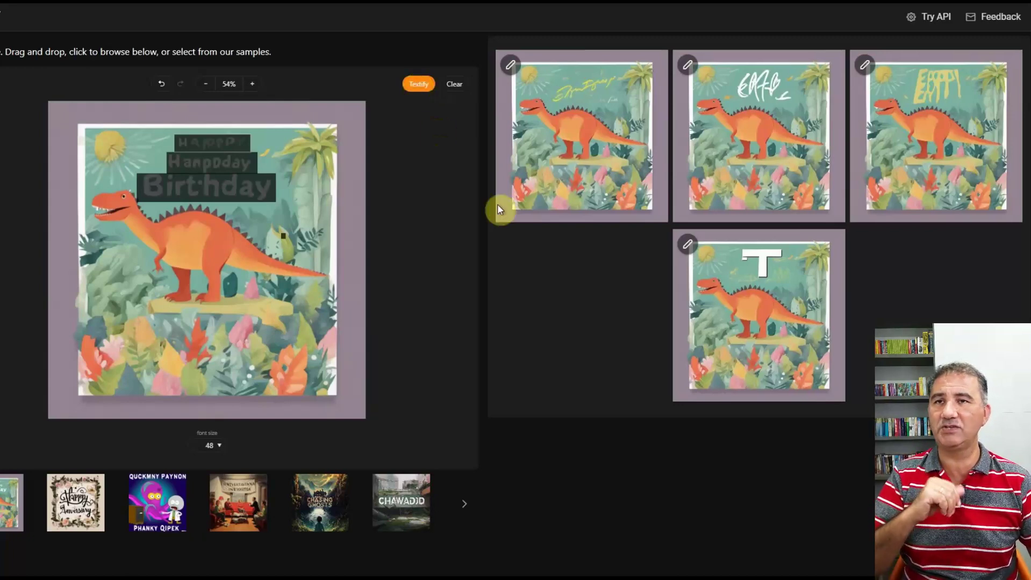
pyautogui.moveTo(779, 279)
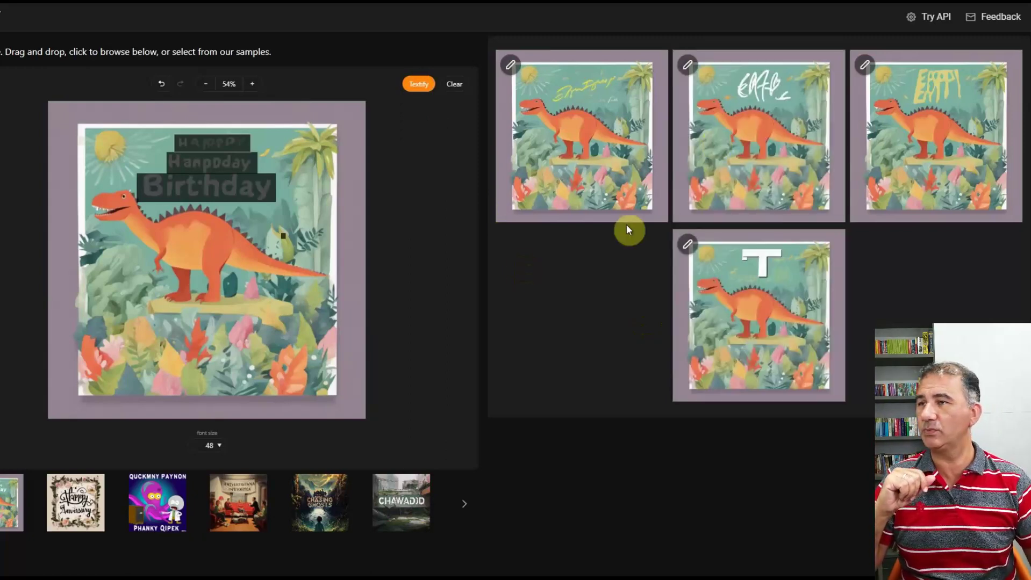
# With the middle and Birthday boxes selected, generate a variant with all lettering erased.
pyautogui.click(214, 164)
pyautogui.click(232, 189)
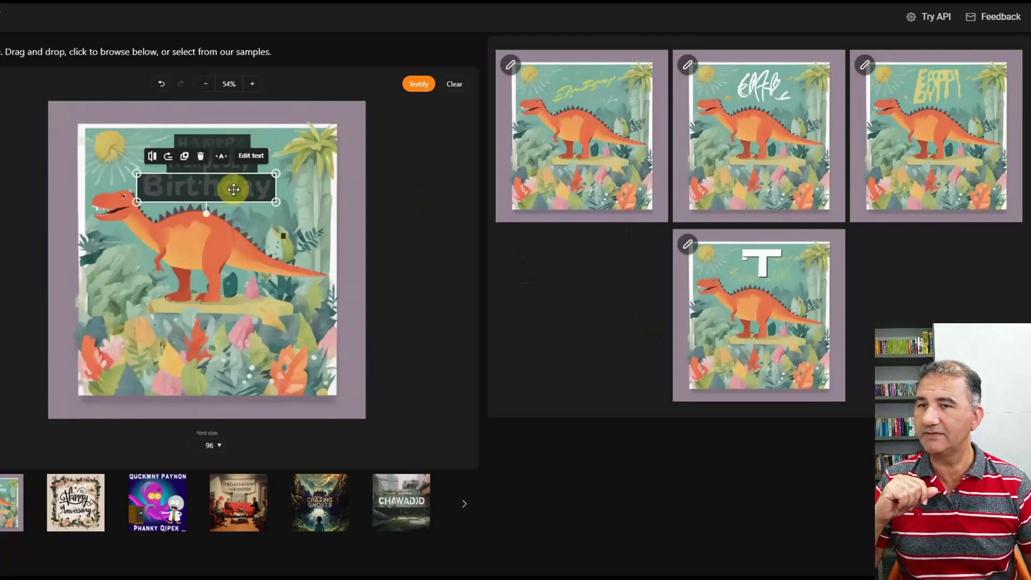
pyautogui.click(416, 85)
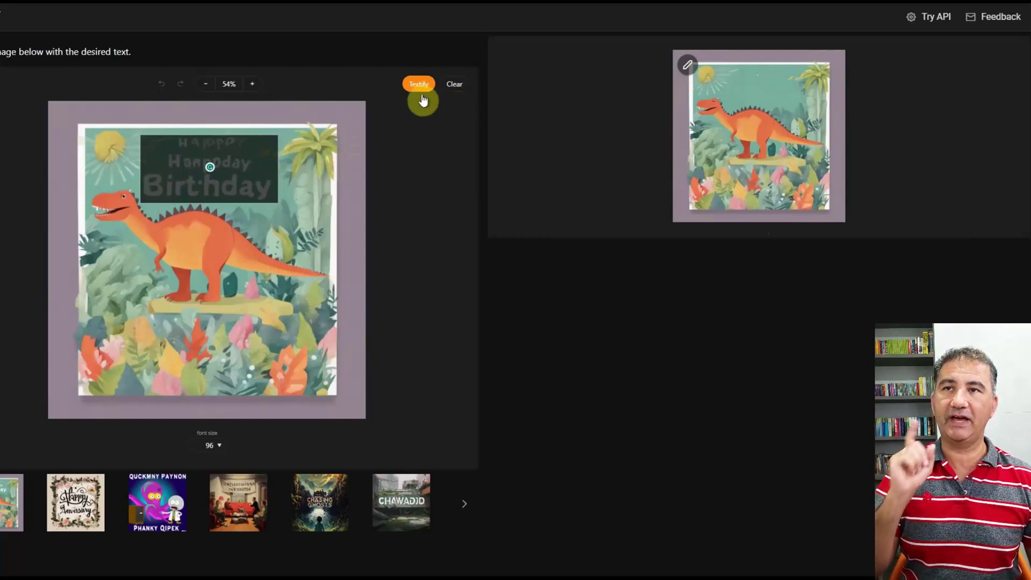
# Enlarge the dinosaur card result to confirm the garbled lettering is fully erased.
pyautogui.click(759, 145)
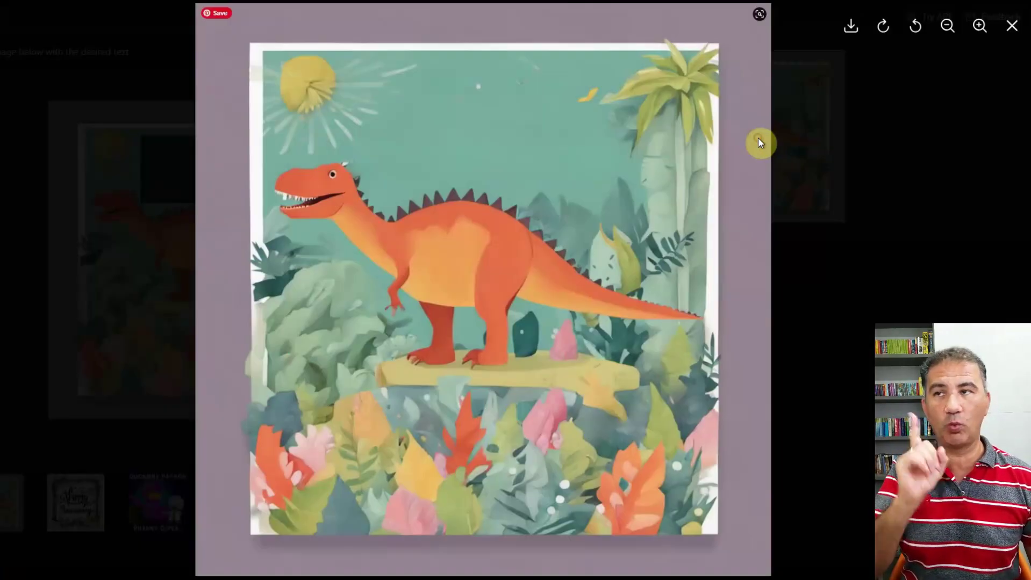